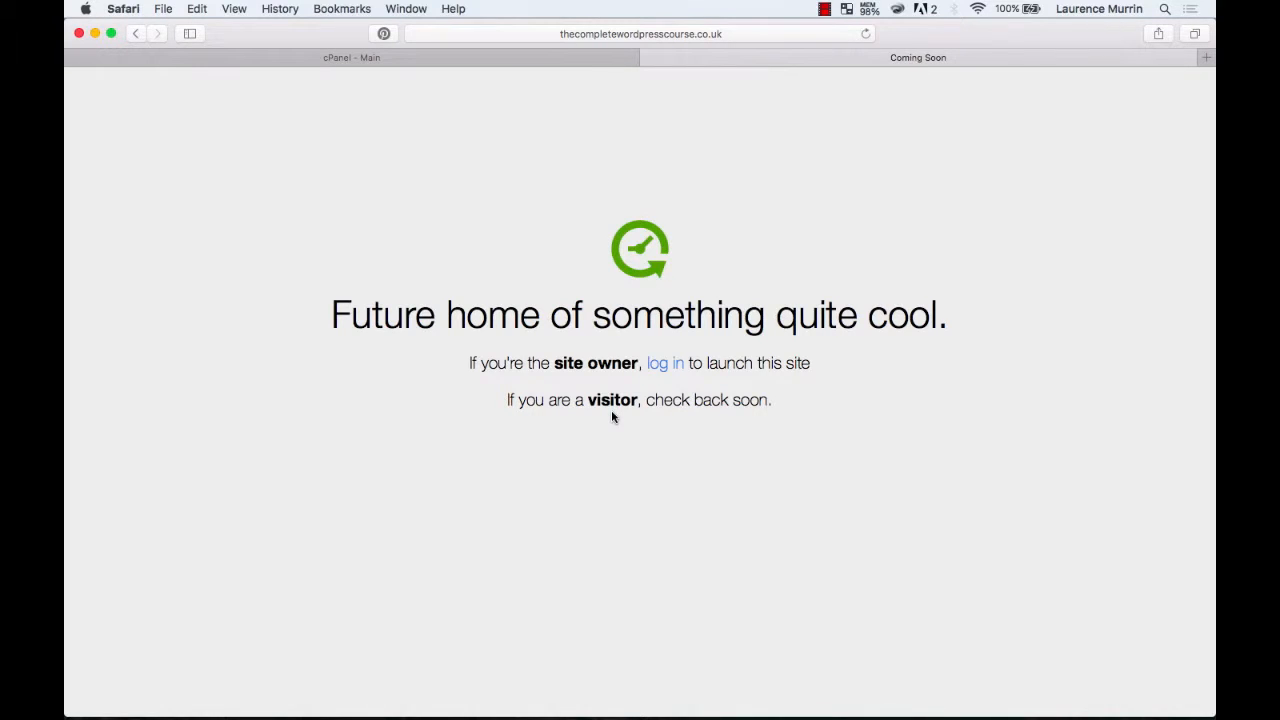
# Switch to the cPanel page and open the WordPress blog application from the Web Applications section.
pyautogui.click(649, 57)
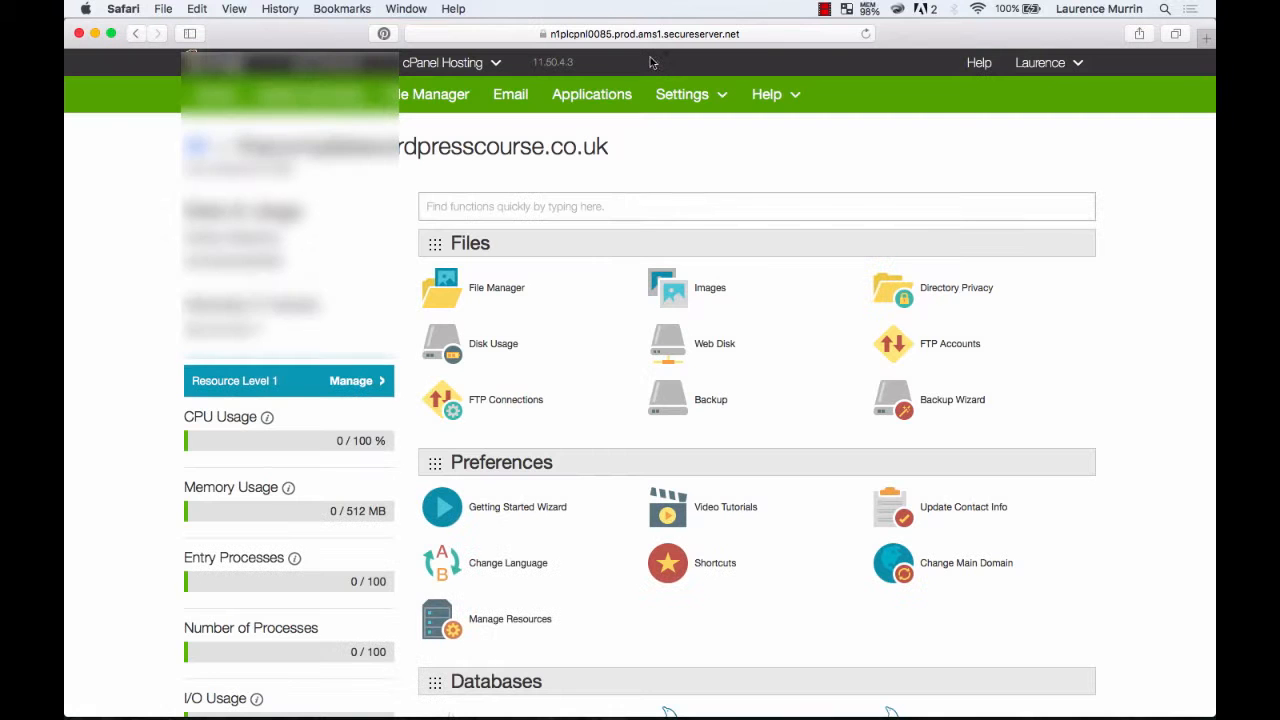
pyautogui.scroll(-10, 622, 481)
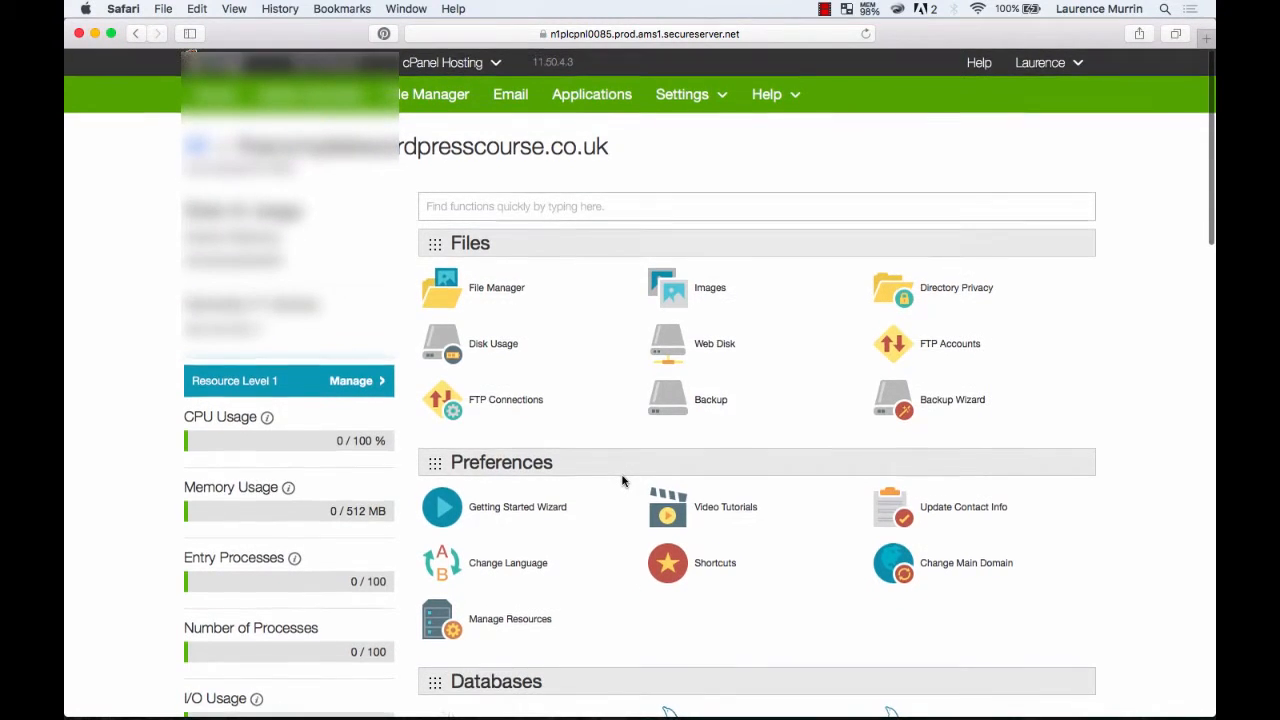
pyautogui.scroll(-2, 622, 481)
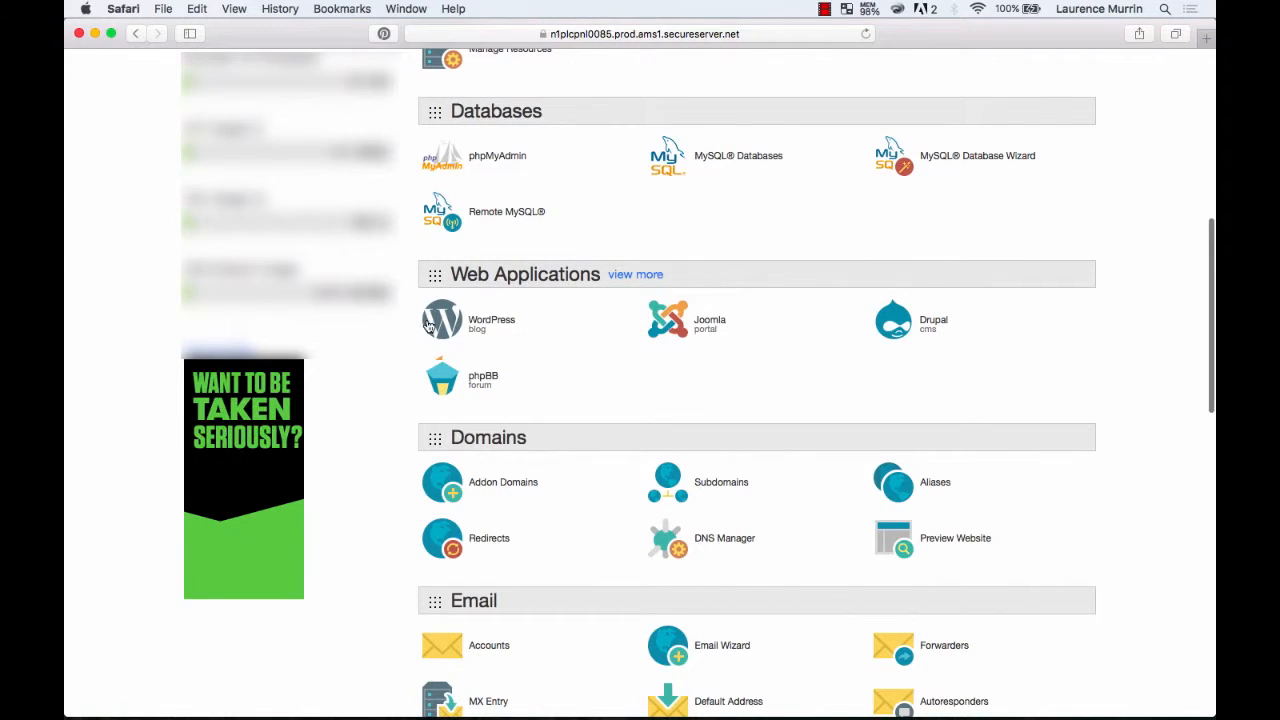
pyautogui.click(483, 323)
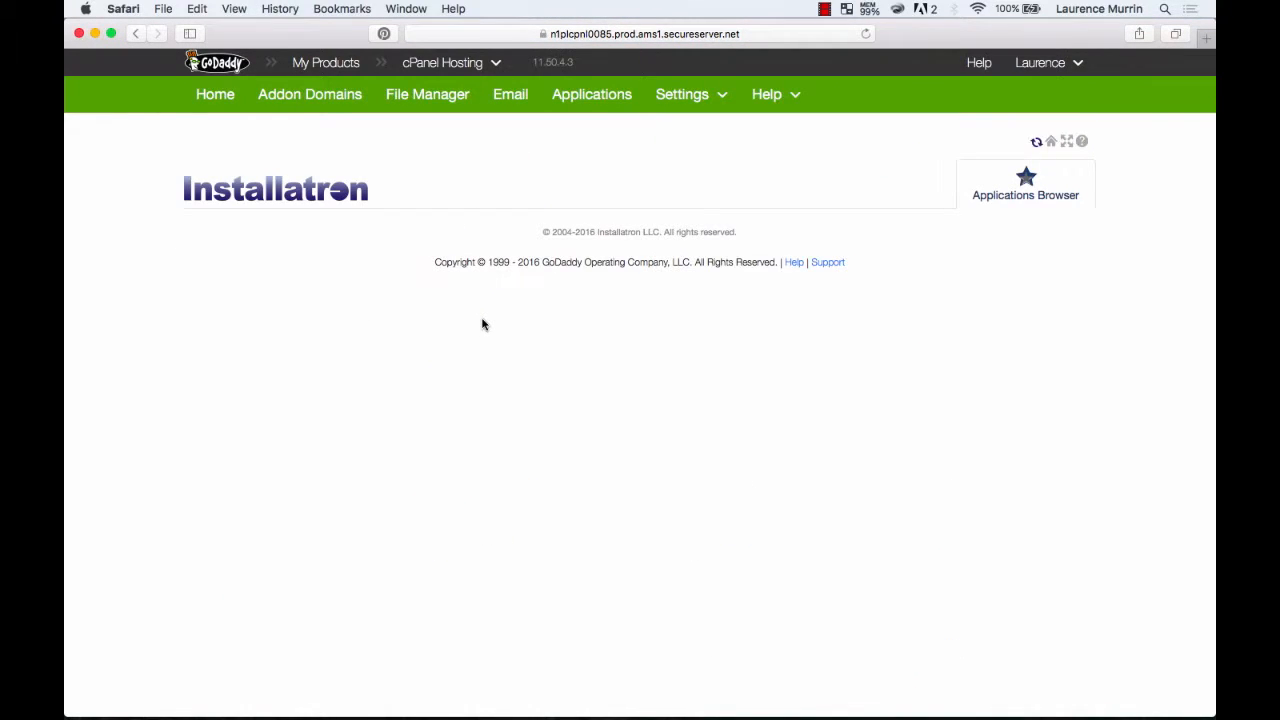
# Look over the WordPress application overview and start installing this application.
pyautogui.scroll(-1, 459, 432)
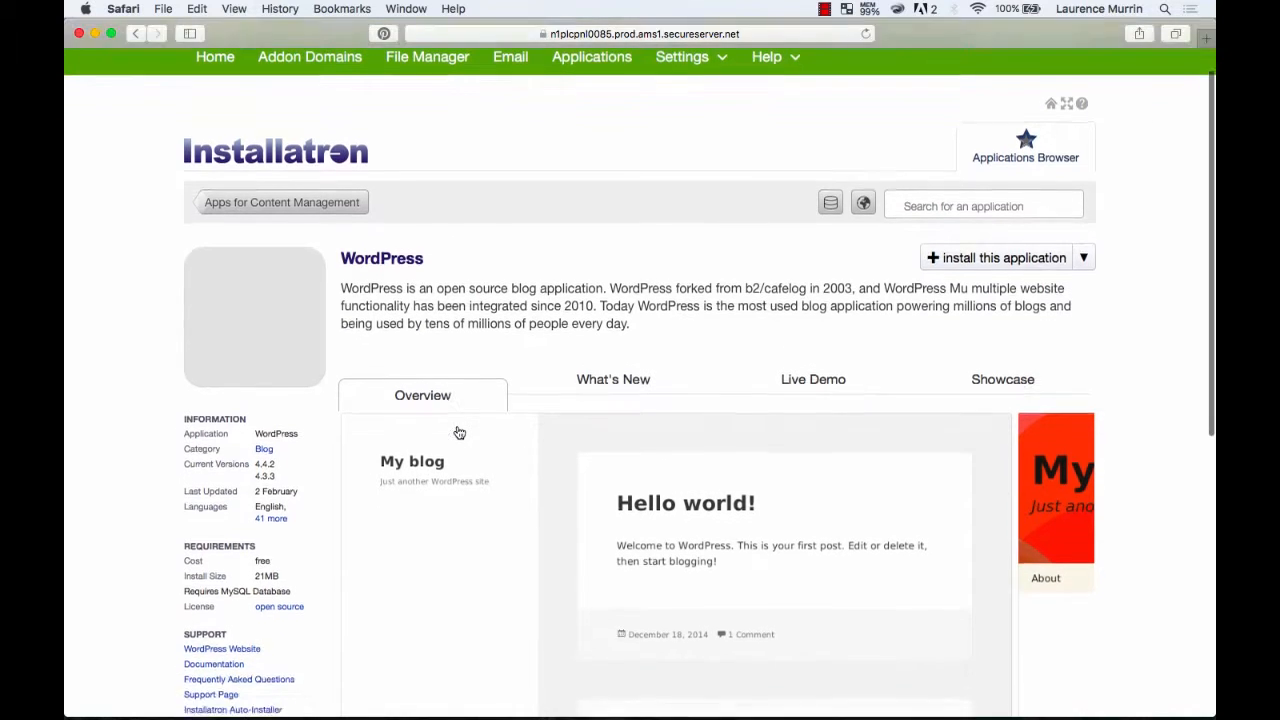
pyautogui.scroll(1, 459, 432)
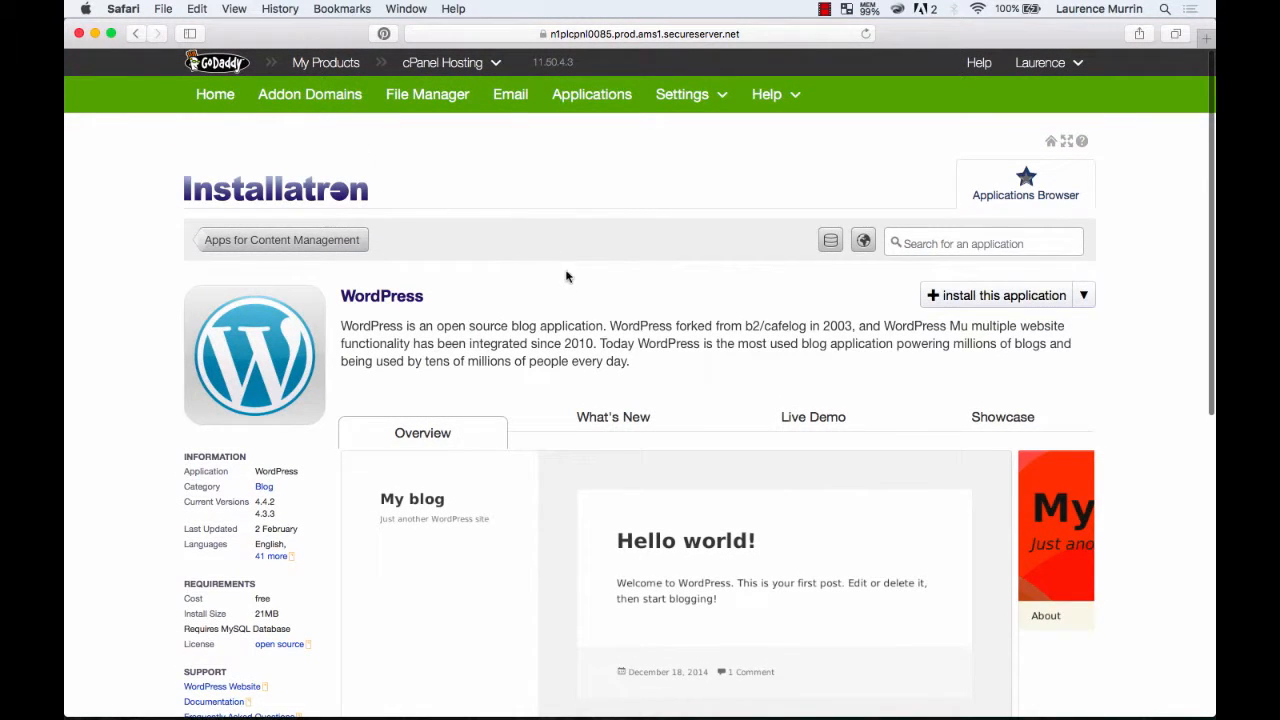
pyautogui.scroll(-5, 634, 377)
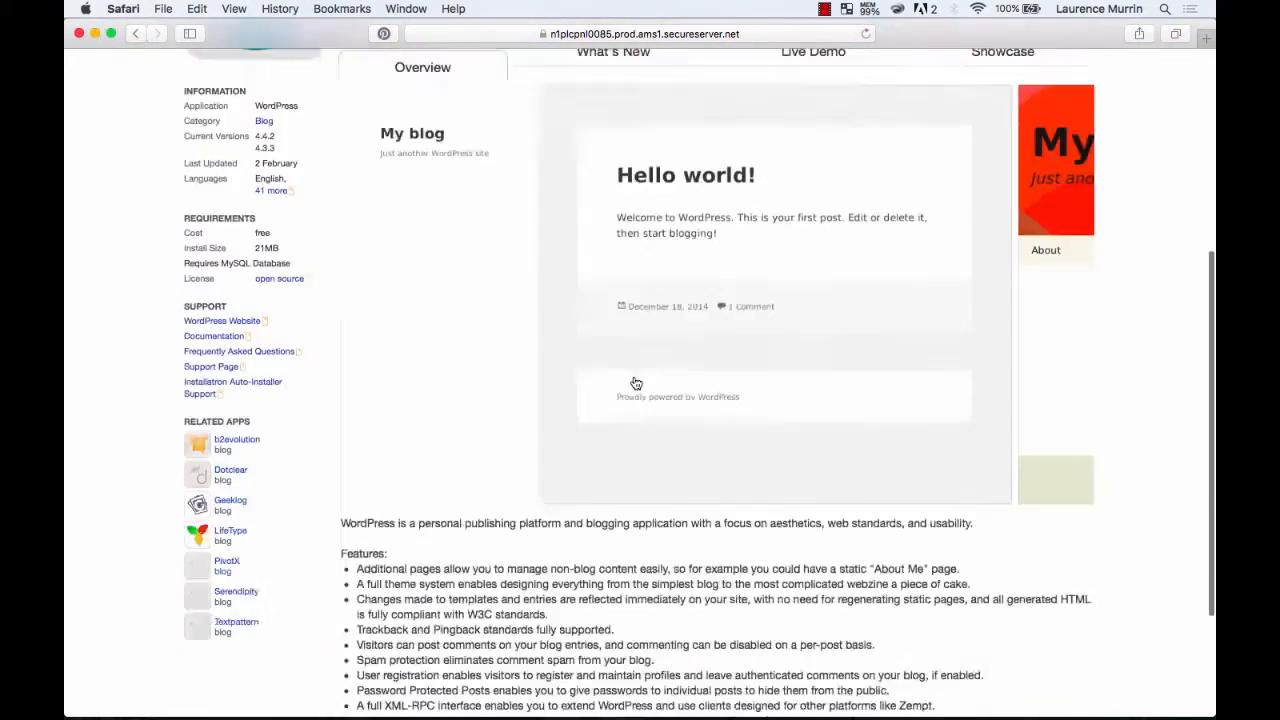
pyautogui.scroll(-2, 636, 383)
pyautogui.scroll(6, 634, 380)
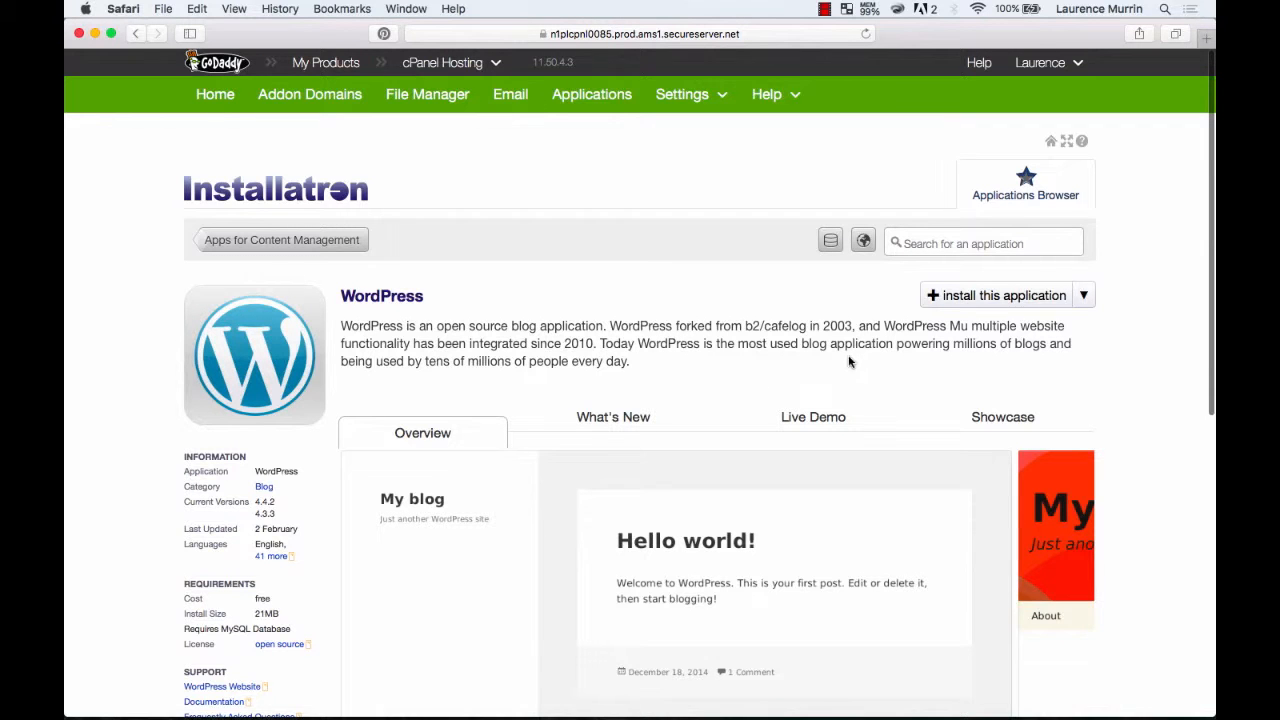
pyautogui.scroll(-10, 613, 464)
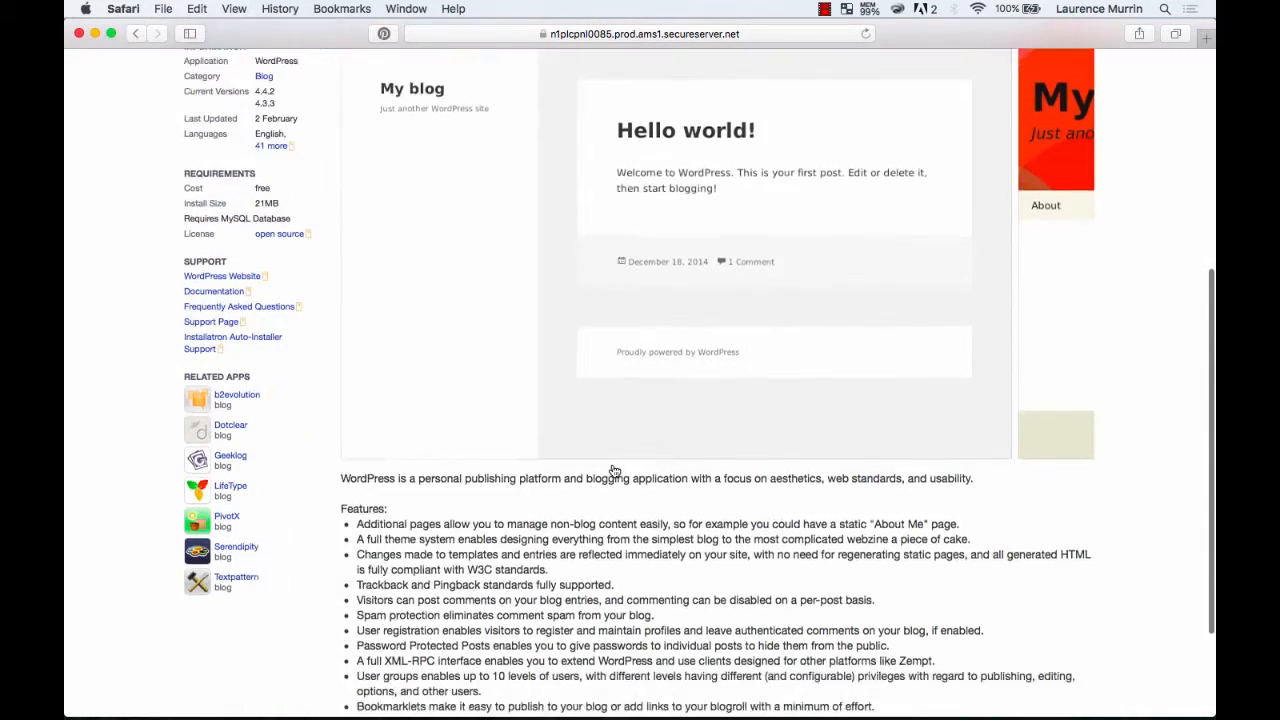
pyautogui.scroll(10, 613, 464)
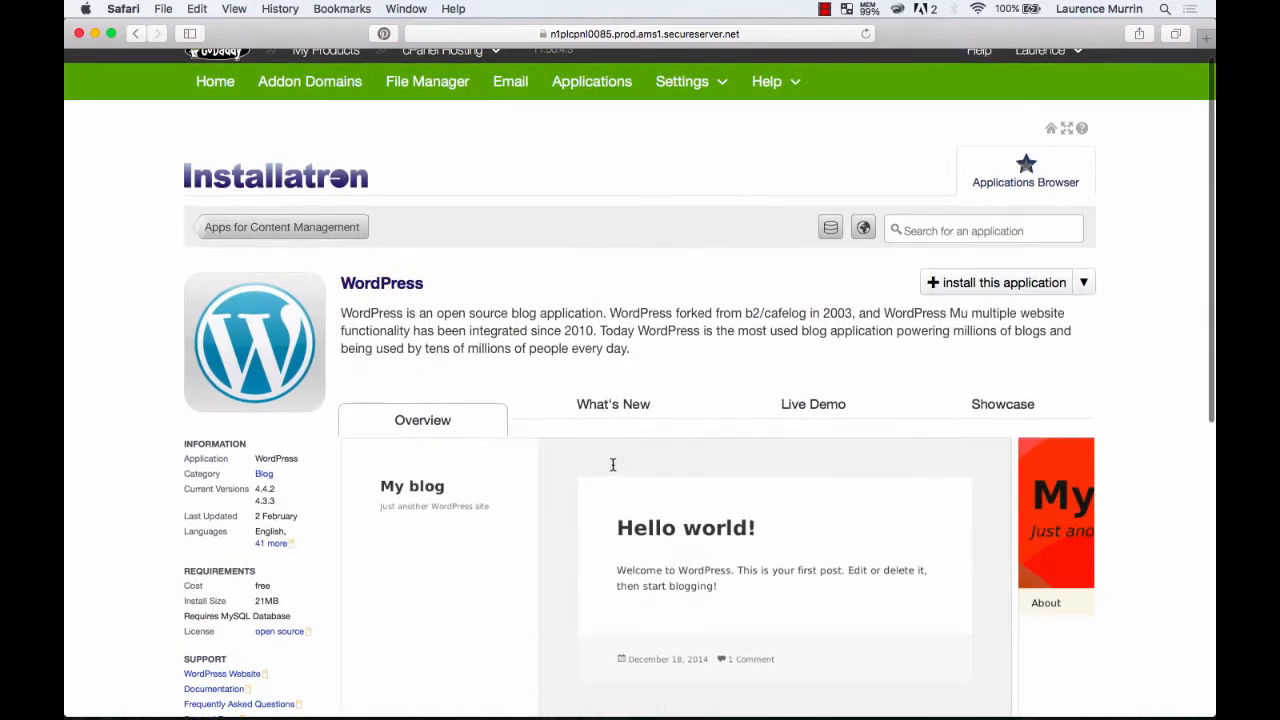
pyautogui.click(981, 287)
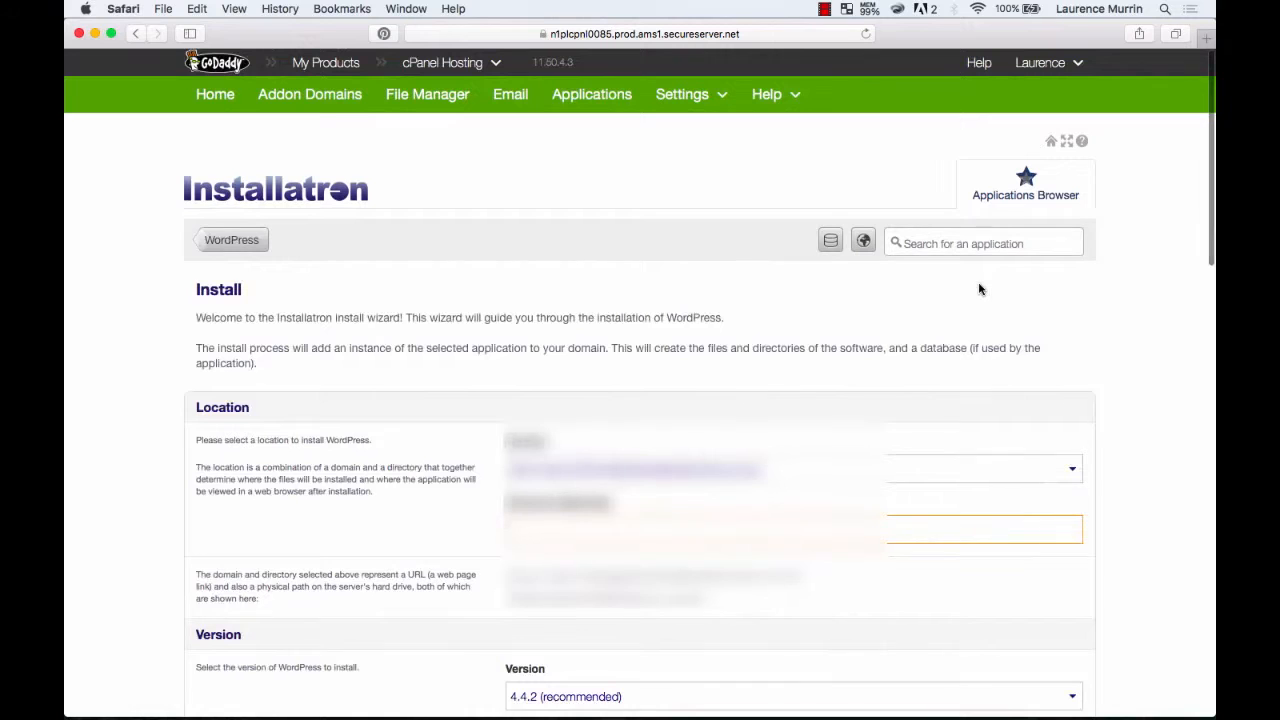
pyautogui.scroll(-4, 414, 500)
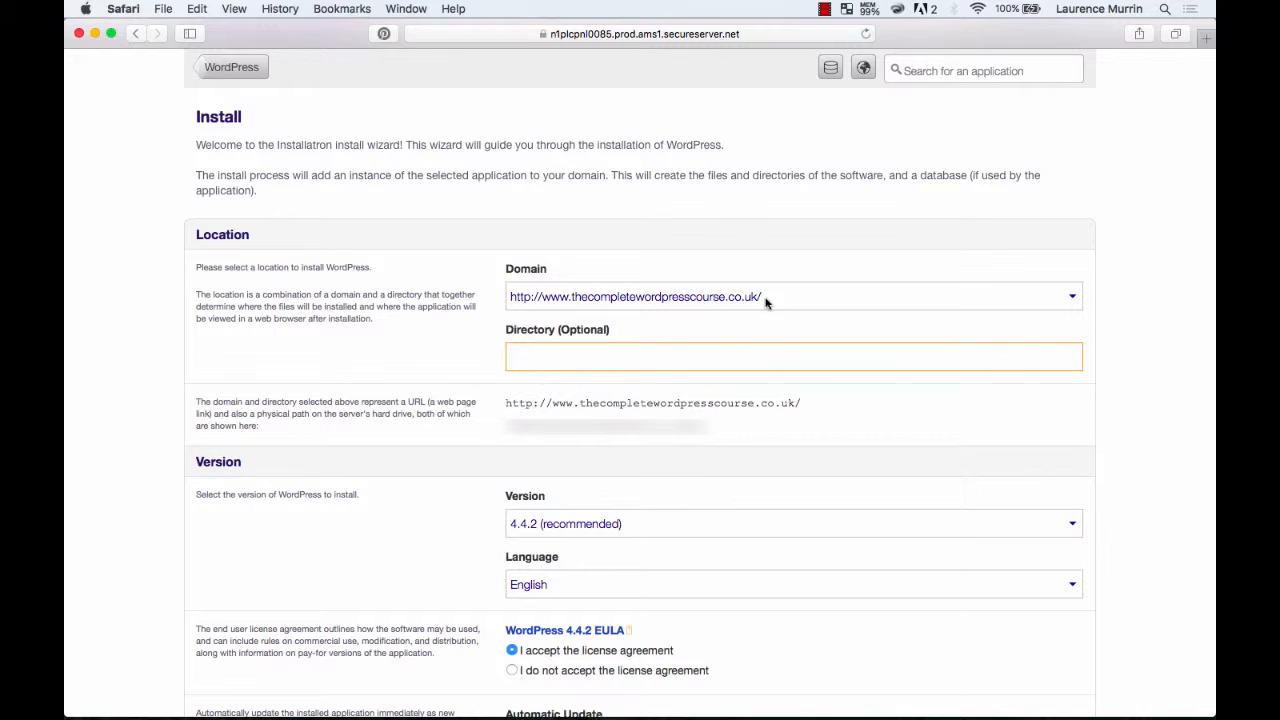
pyautogui.write('blog')
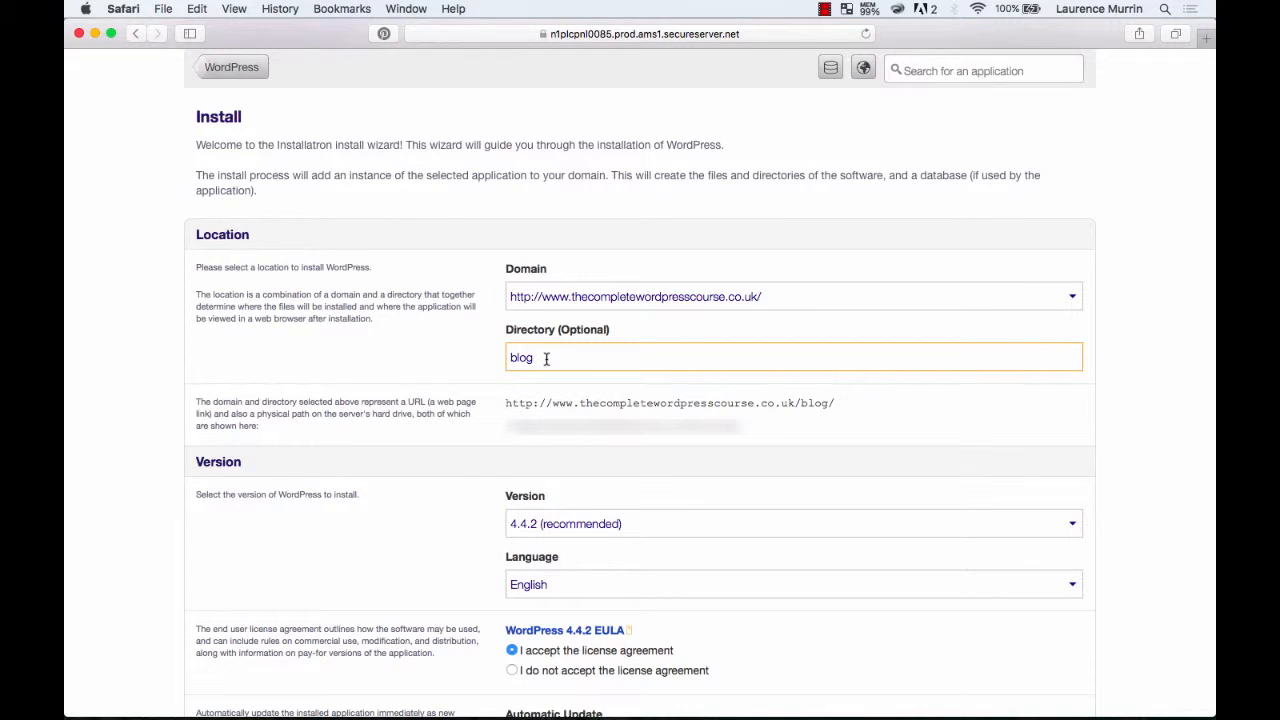
pyautogui.moveTo(538, 357); pyautogui.dragTo(500, 357)
pyautogui.press('BackSpace')
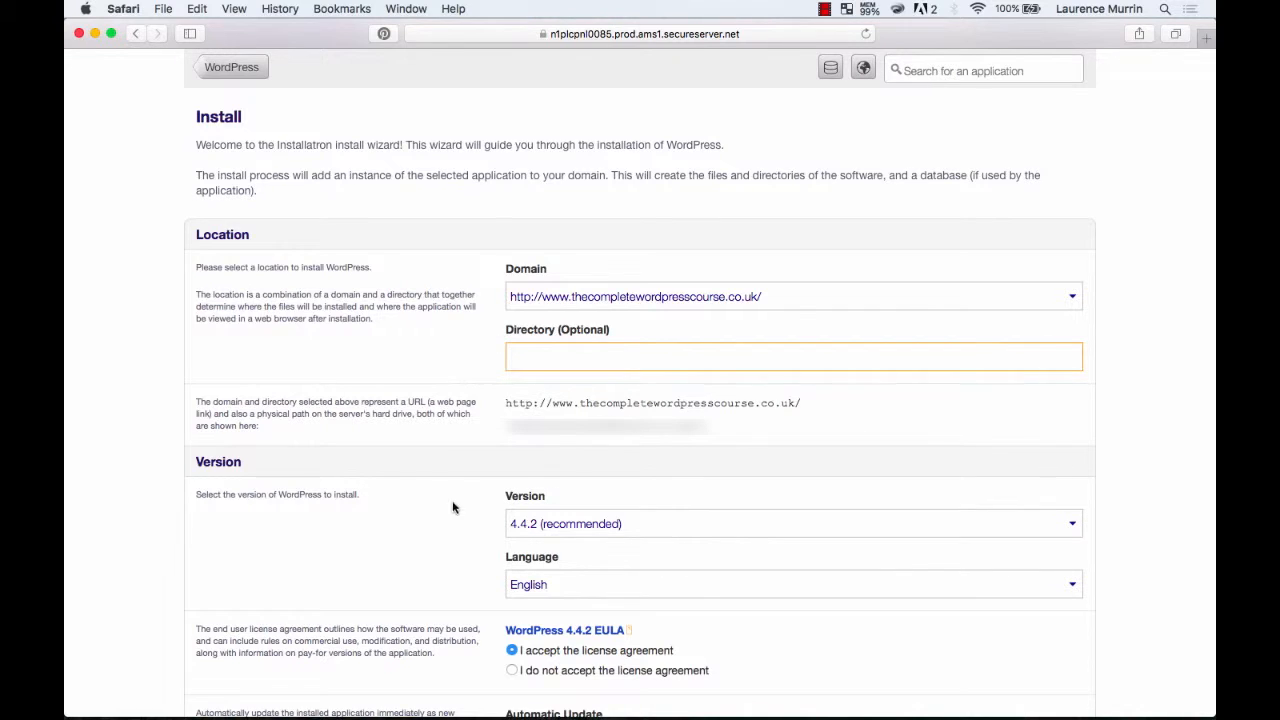
# Review the install form's version, language, licence, automatic update and backup options down to the administrator settings.
pyautogui.scroll(-7, 462, 523)
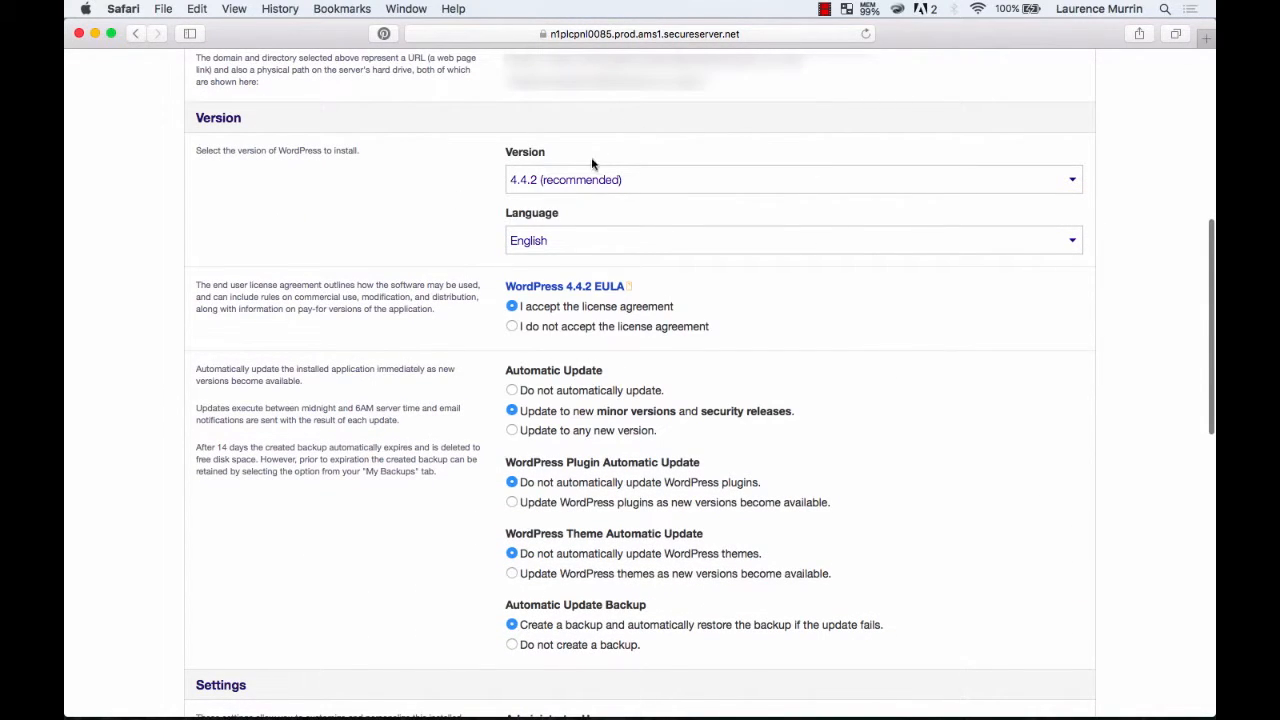
pyautogui.scroll(-2, 690, 345)
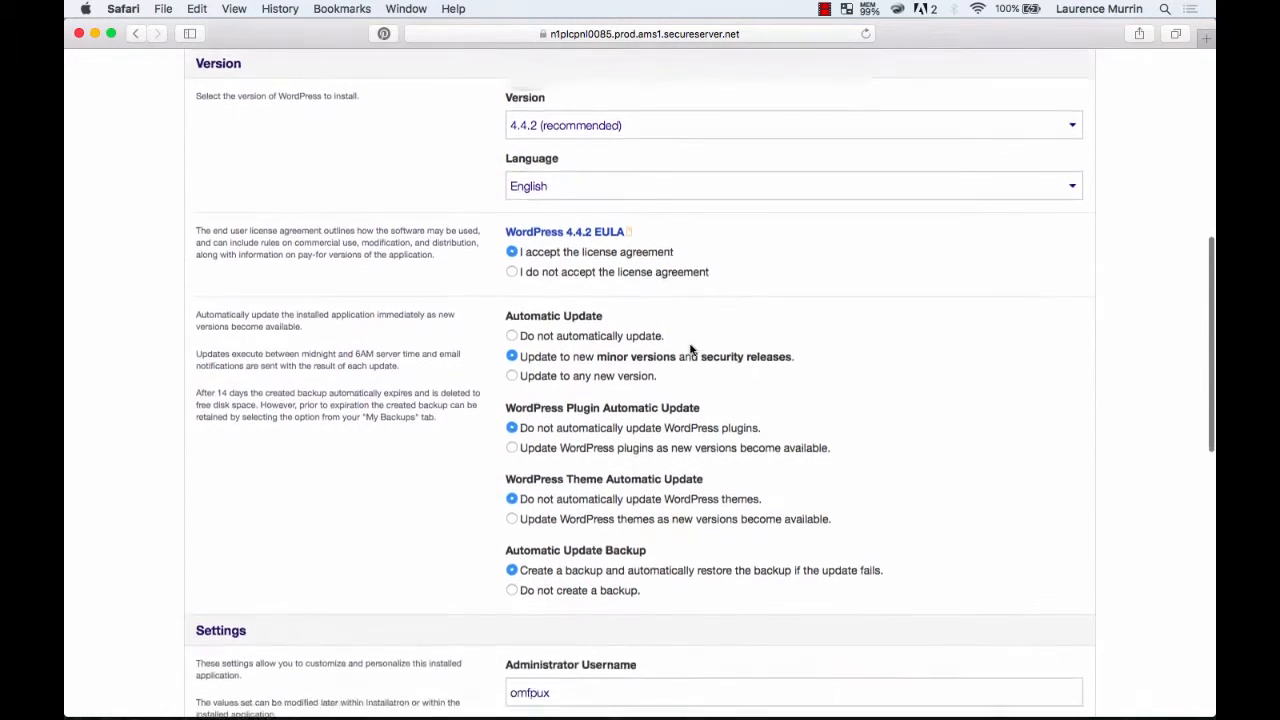
pyautogui.scroll(-2, 524, 482)
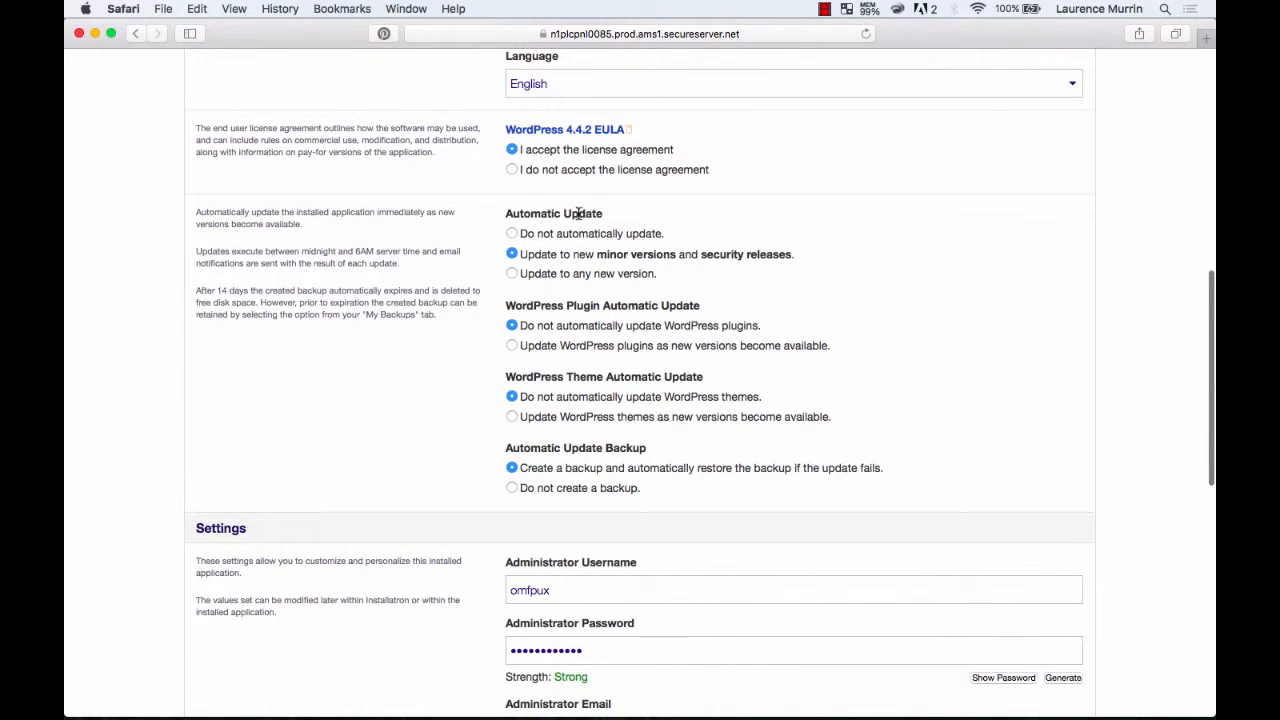
pyautogui.scroll(-2, 614, 320)
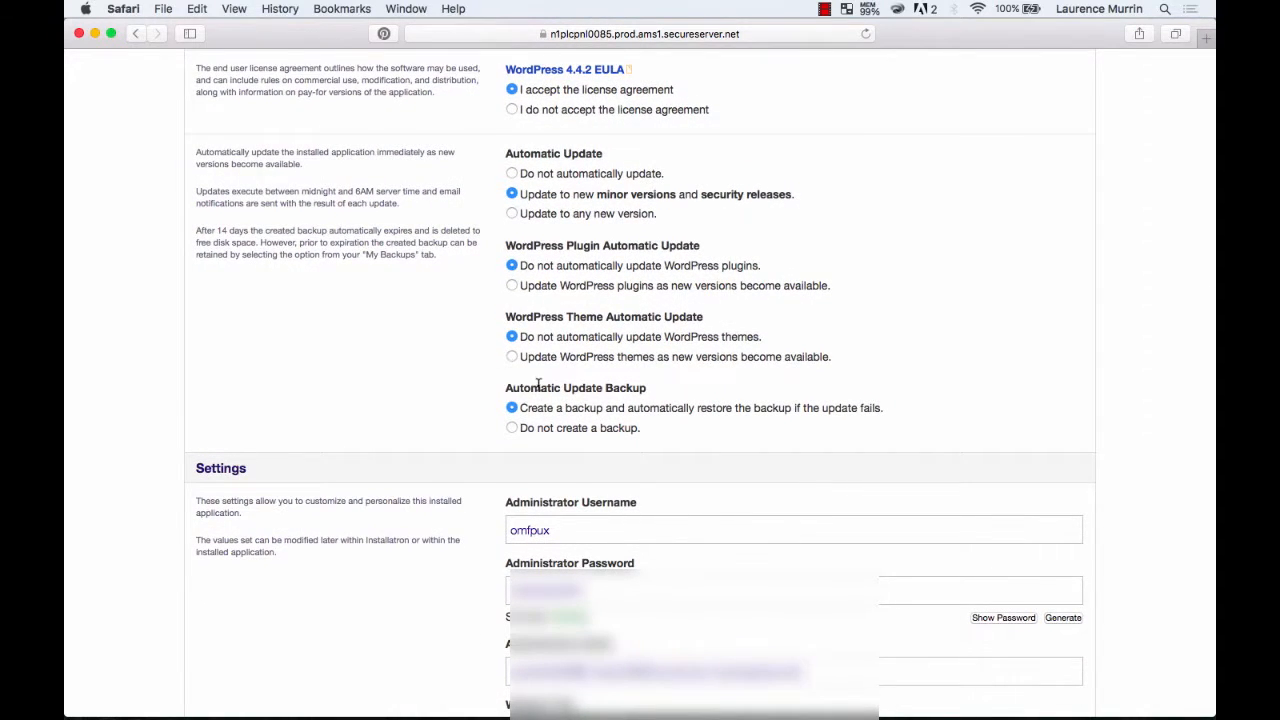
pyautogui.scroll(-1, 539, 387)
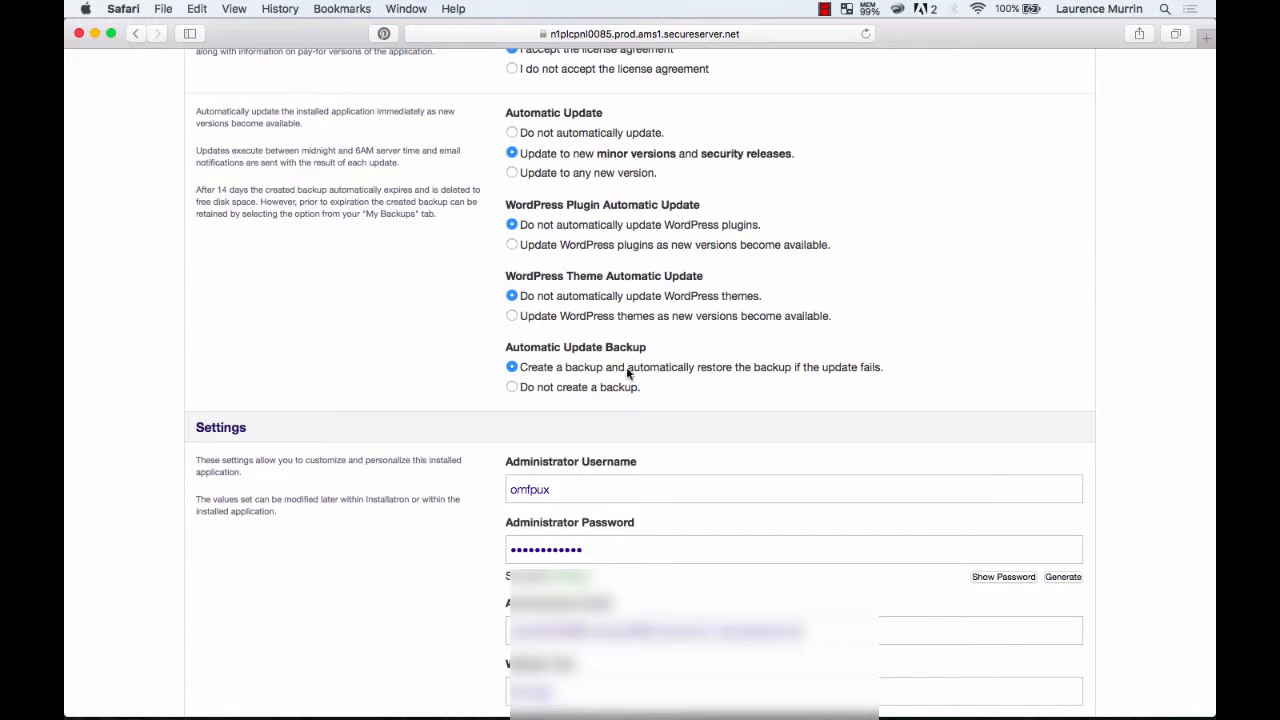
pyautogui.scroll(-2, 626, 392)
pyautogui.scroll(1, 611, 391)
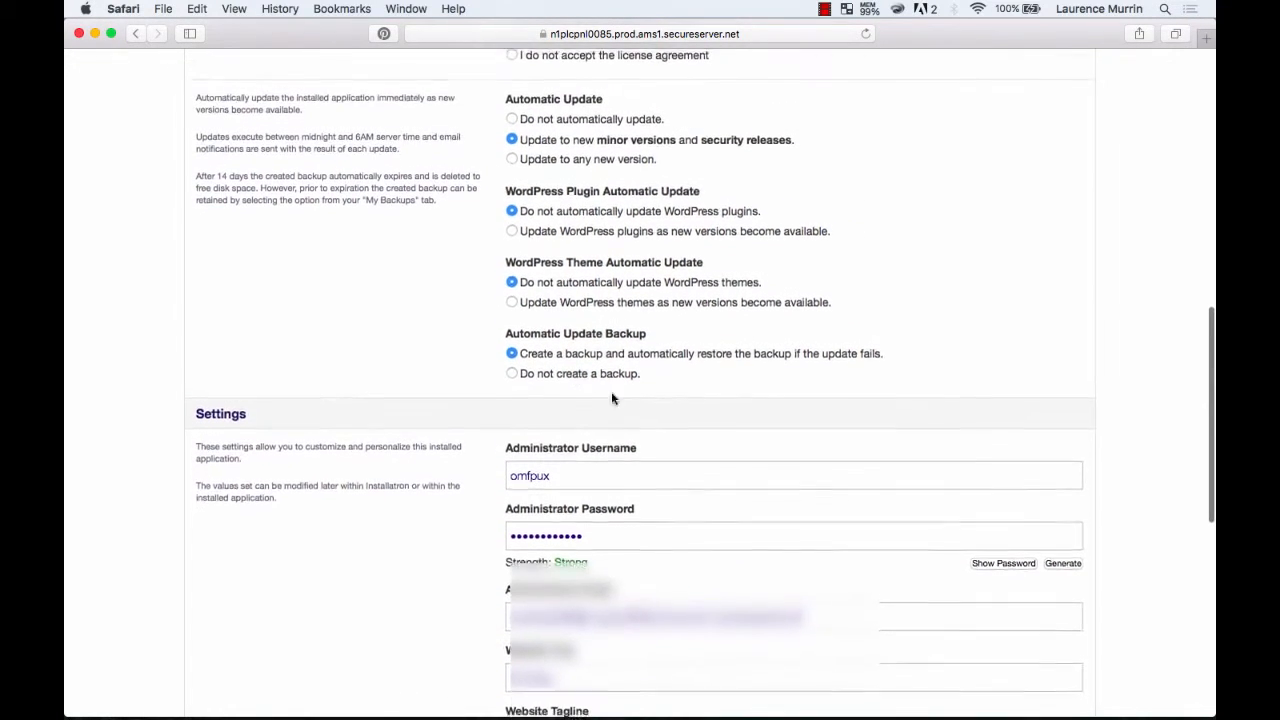
pyautogui.scroll(-5, 496, 383)
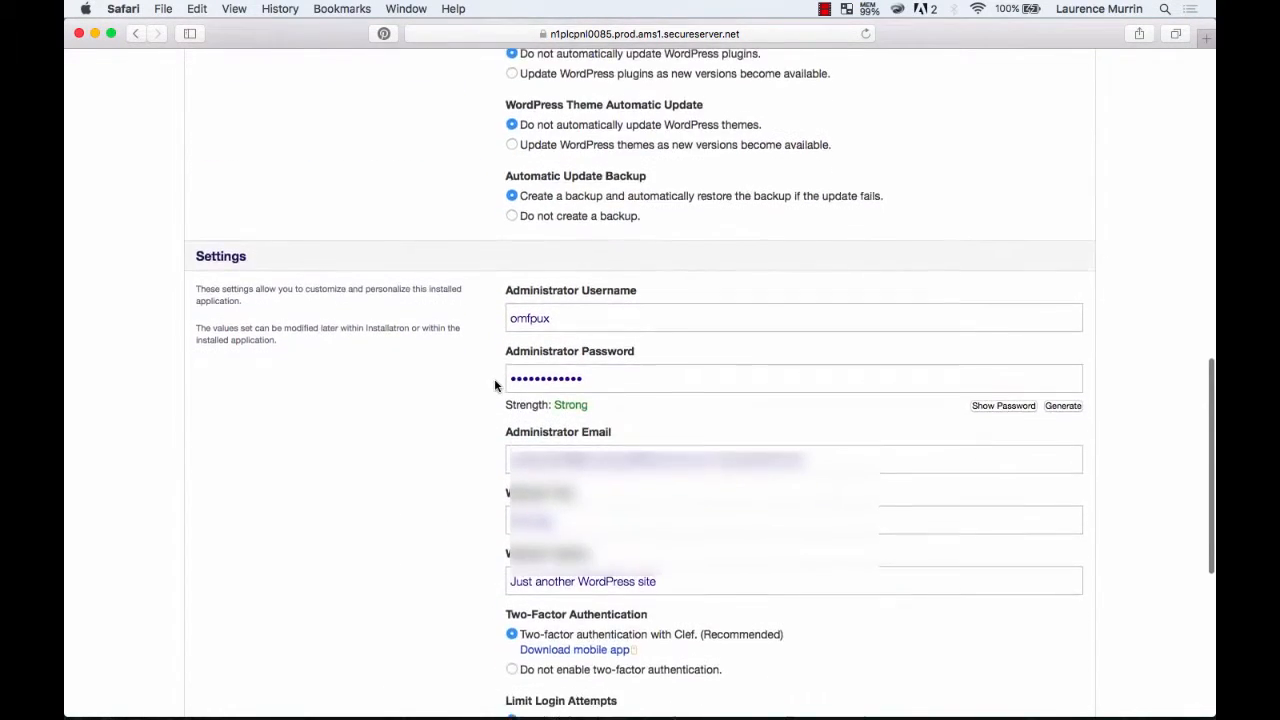
pyautogui.scroll(-1, 495, 386)
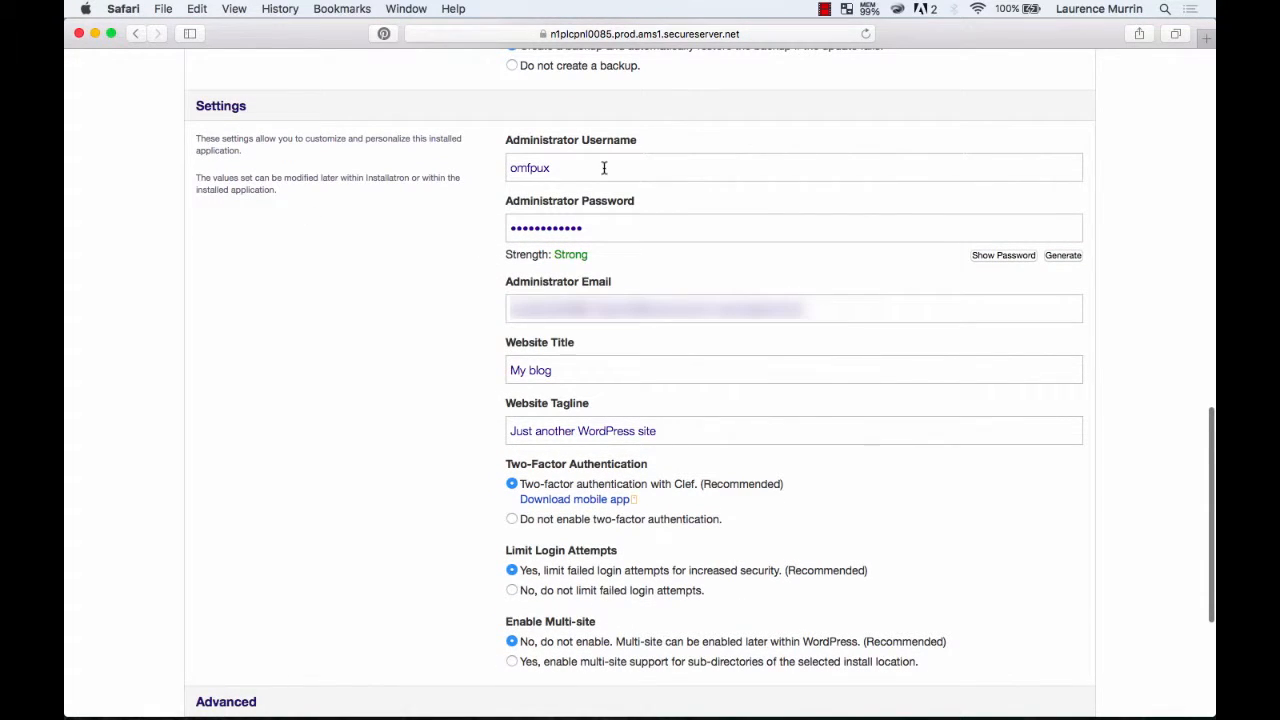
# Replace the generated administrator username and password with the site owner's own username and account password.
pyautogui.moveTo(602, 170); pyautogui.dragTo(503, 170)
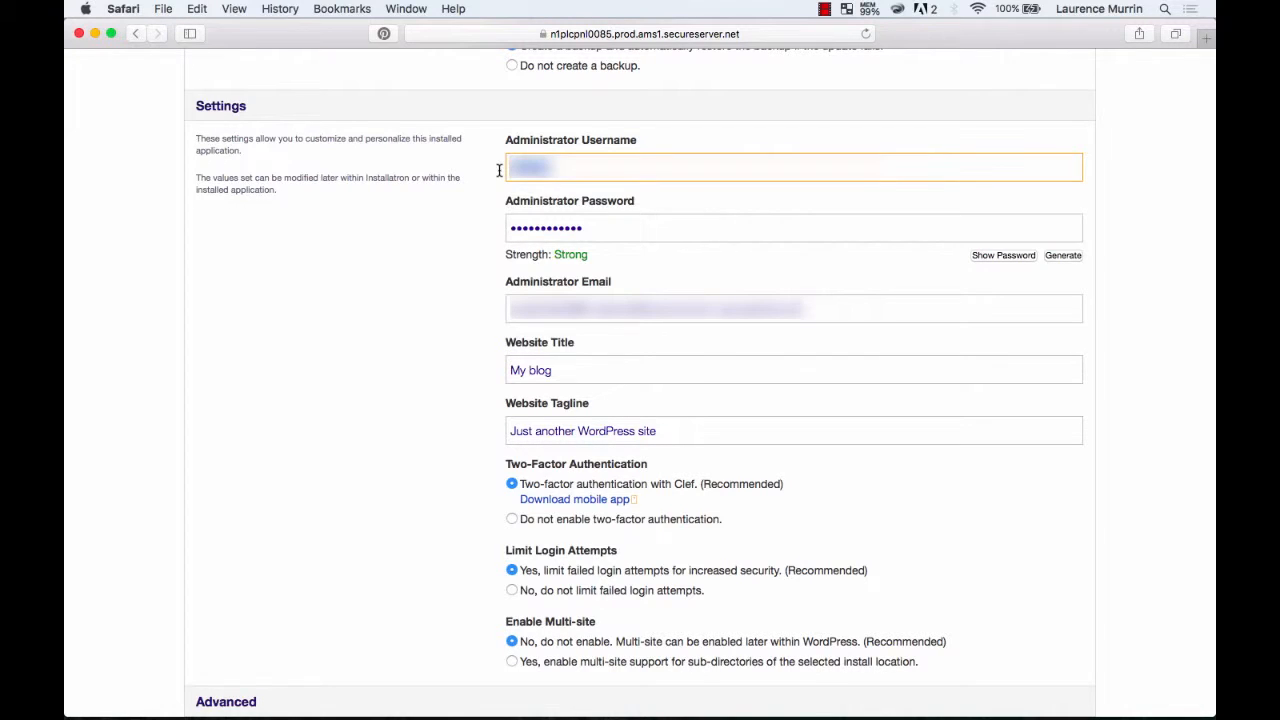
pyautogui.write('Laur')
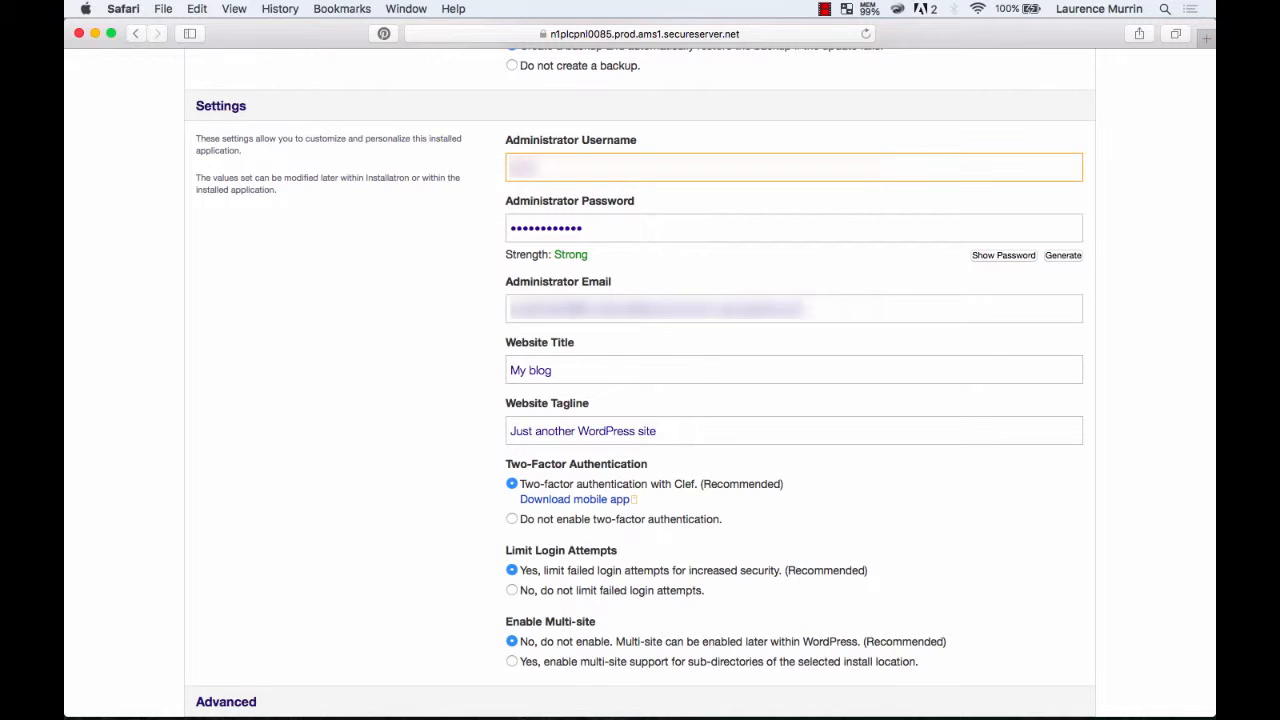
pyautogui.write('ence')
pyautogui.press('Tab')
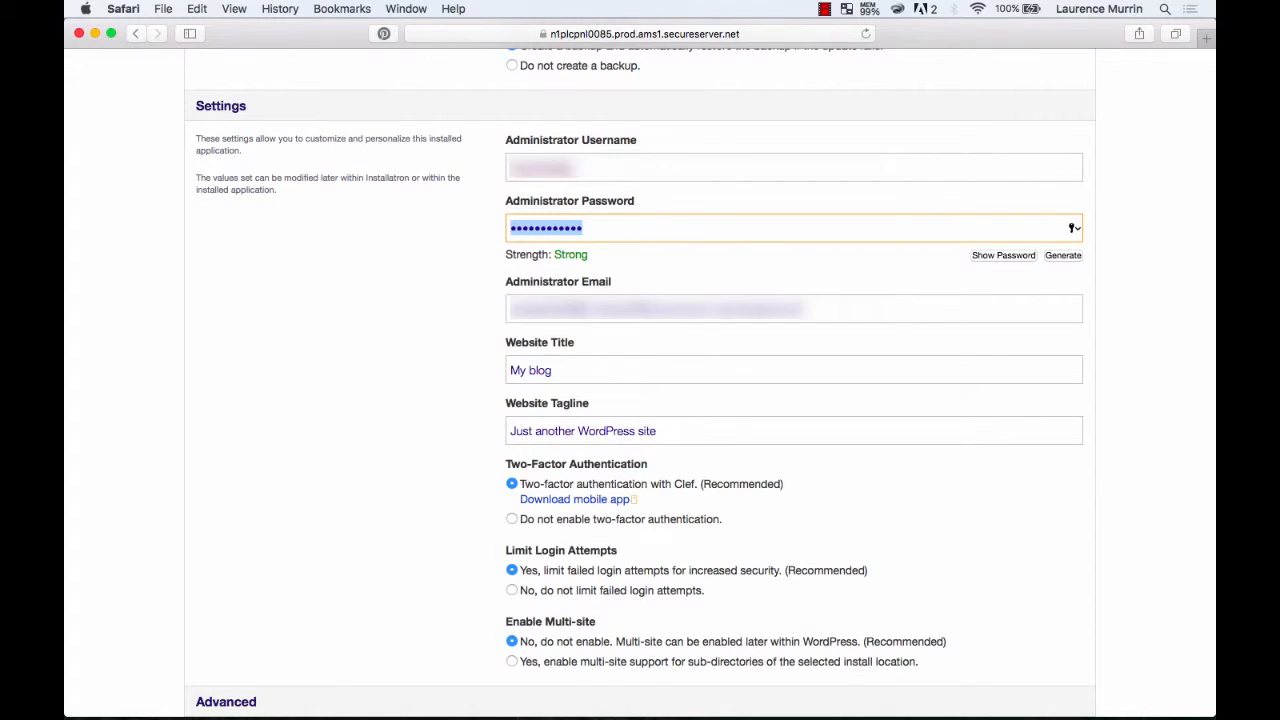
pyautogui.write('••••••••')
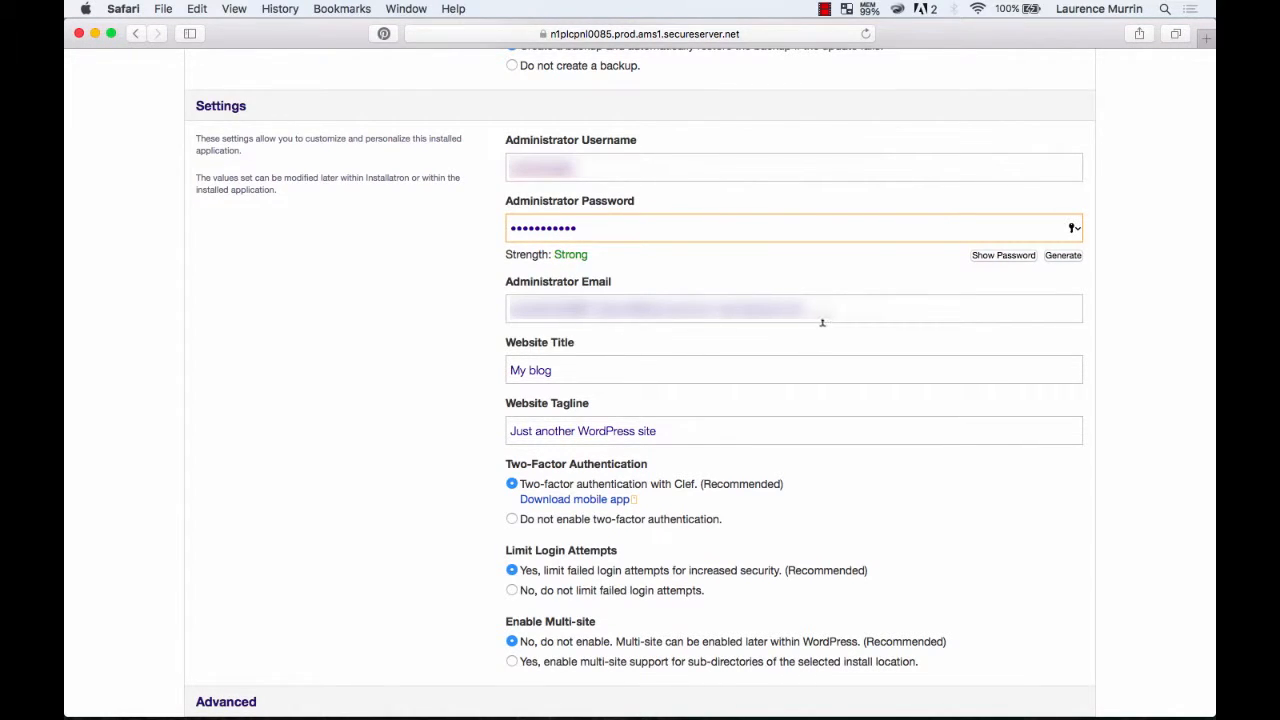
# Replace the administrator email with the site owner's e-mail address.
pyautogui.press('Tab')
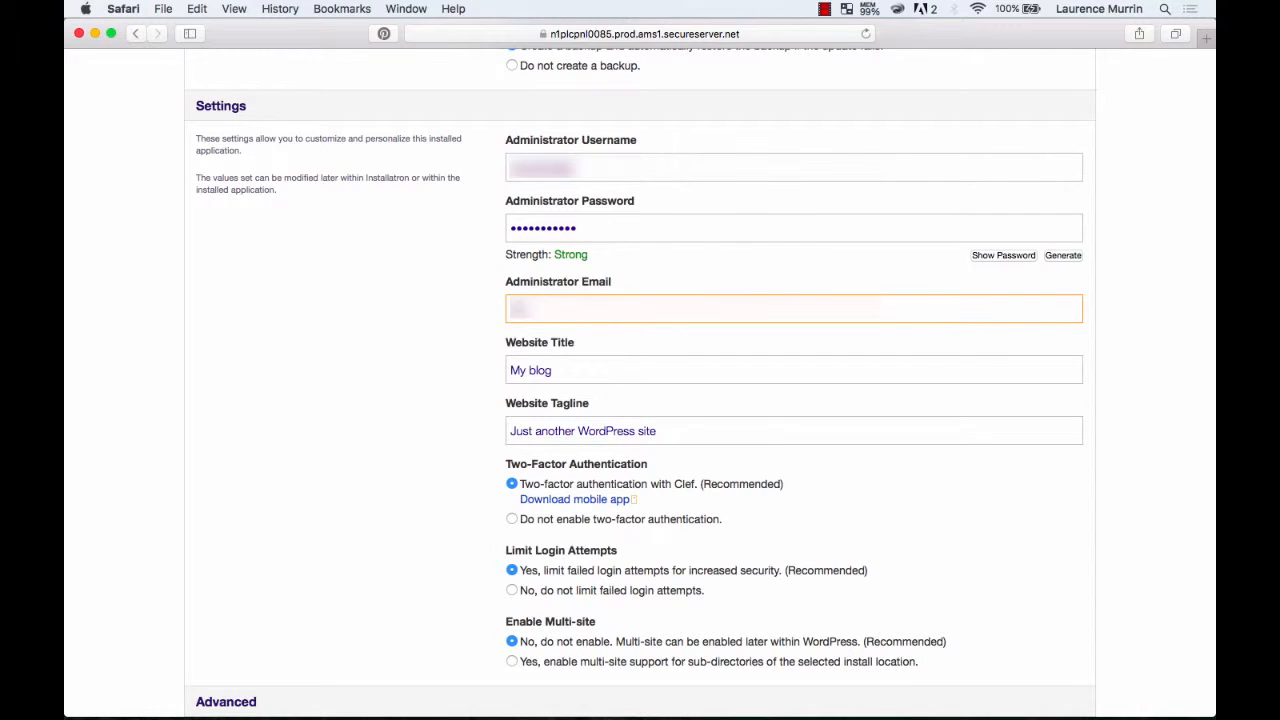
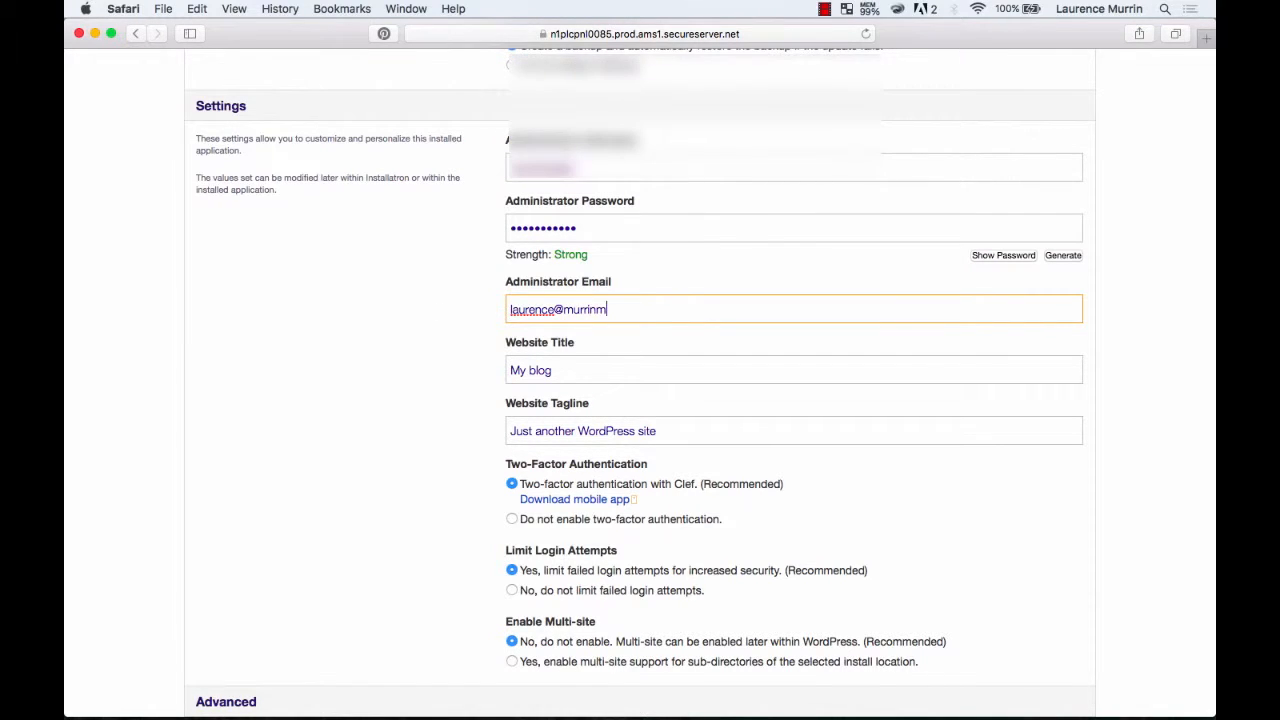
# Set the website title to "The Complete Wordpress".
pyautogui.scroll(-1, 574, 369)
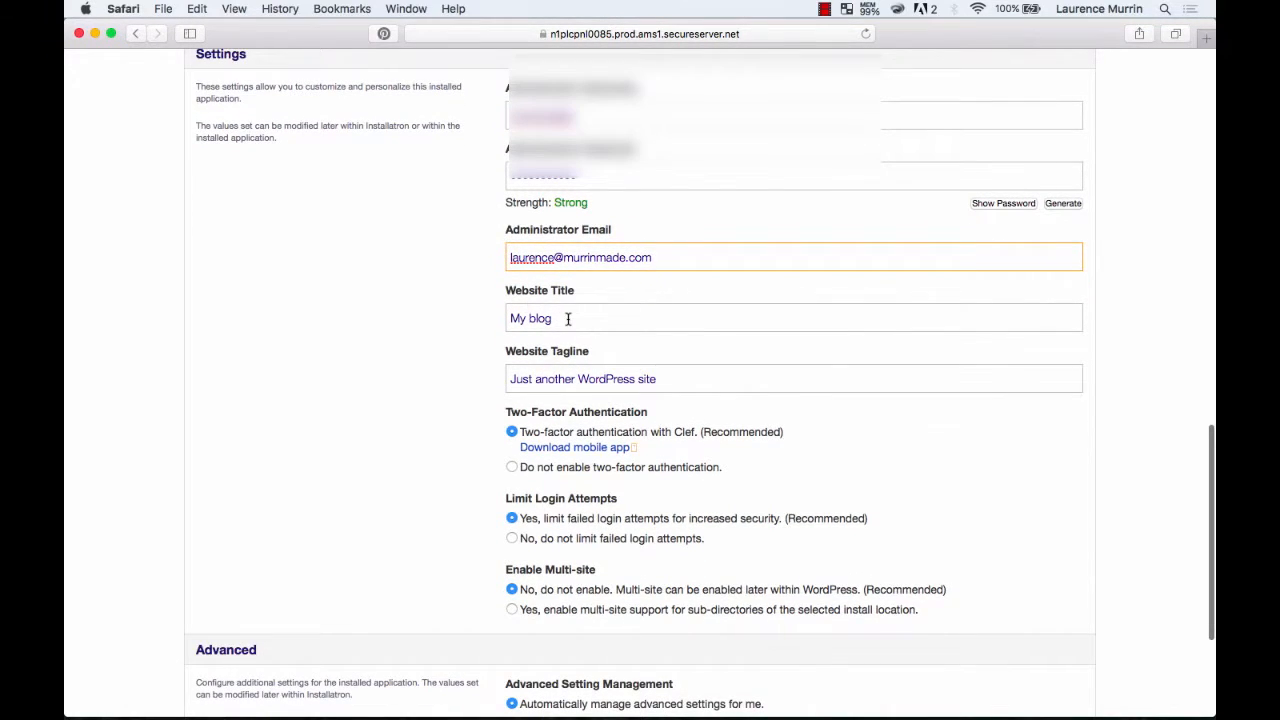
pyautogui.moveTo(566, 317); pyautogui.dragTo(440, 311)
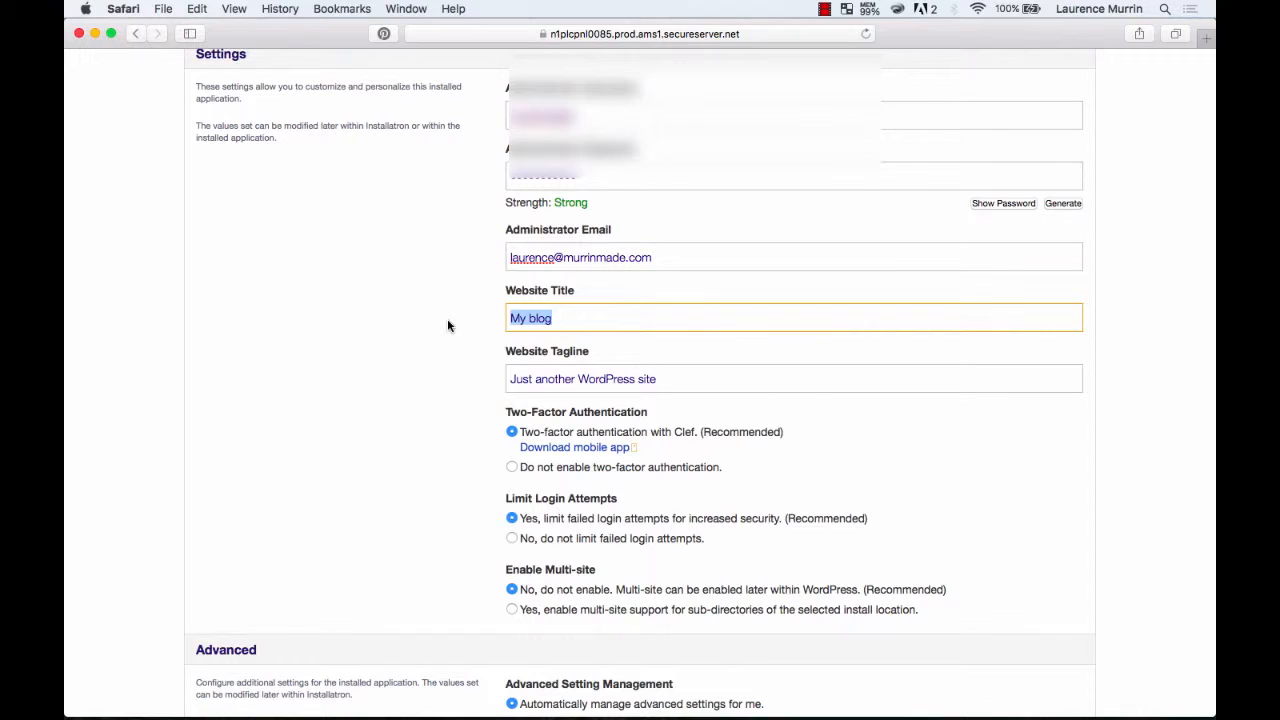
pyautogui.write('T')
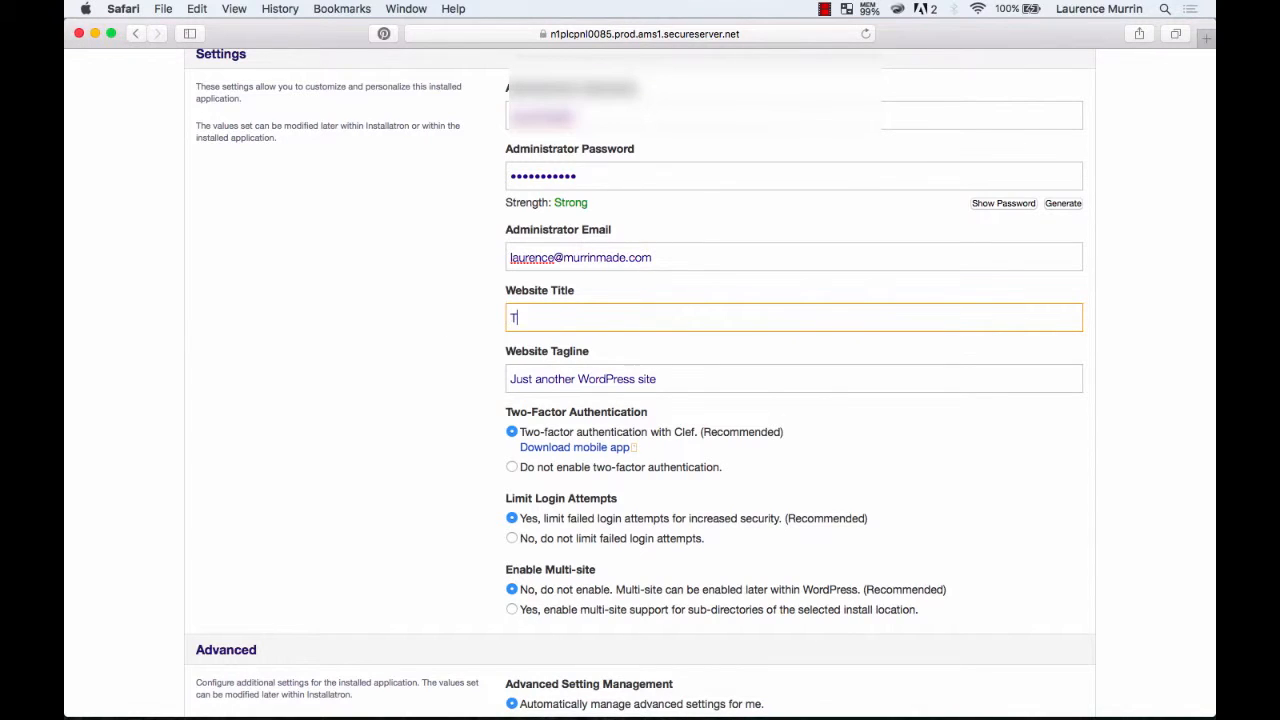
pyautogui.write('he Complete Wordpress')
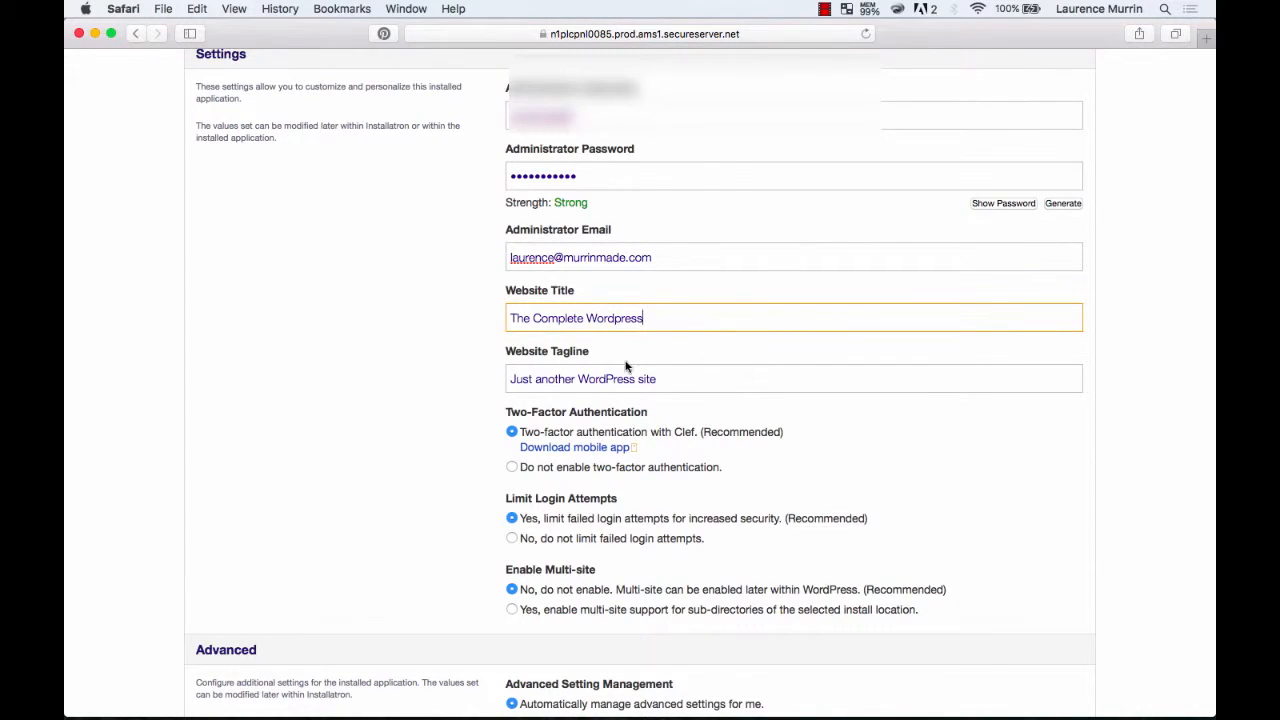
# Set the website tagline to "Learn How to Make Sites Using Wordpress".
pyautogui.scroll(-2, 628, 366)
pyautogui.moveTo(677, 326); pyautogui.dragTo(478, 323)
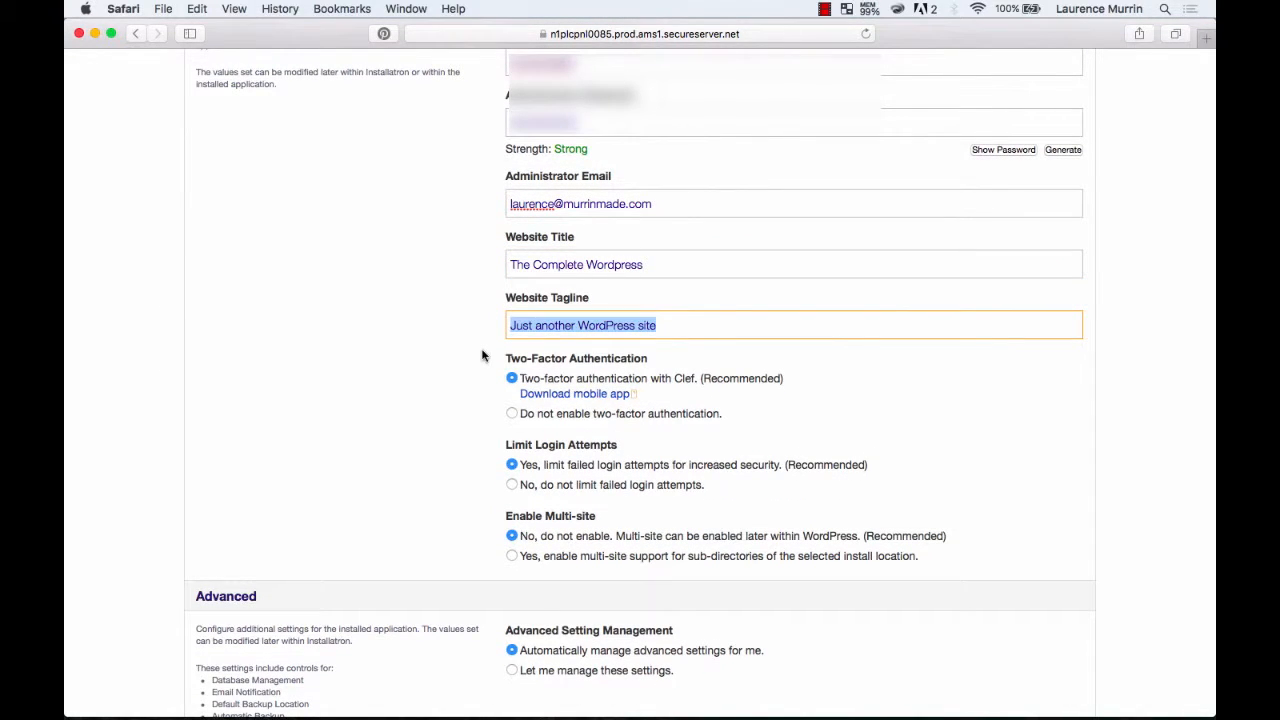
pyautogui.write('T')
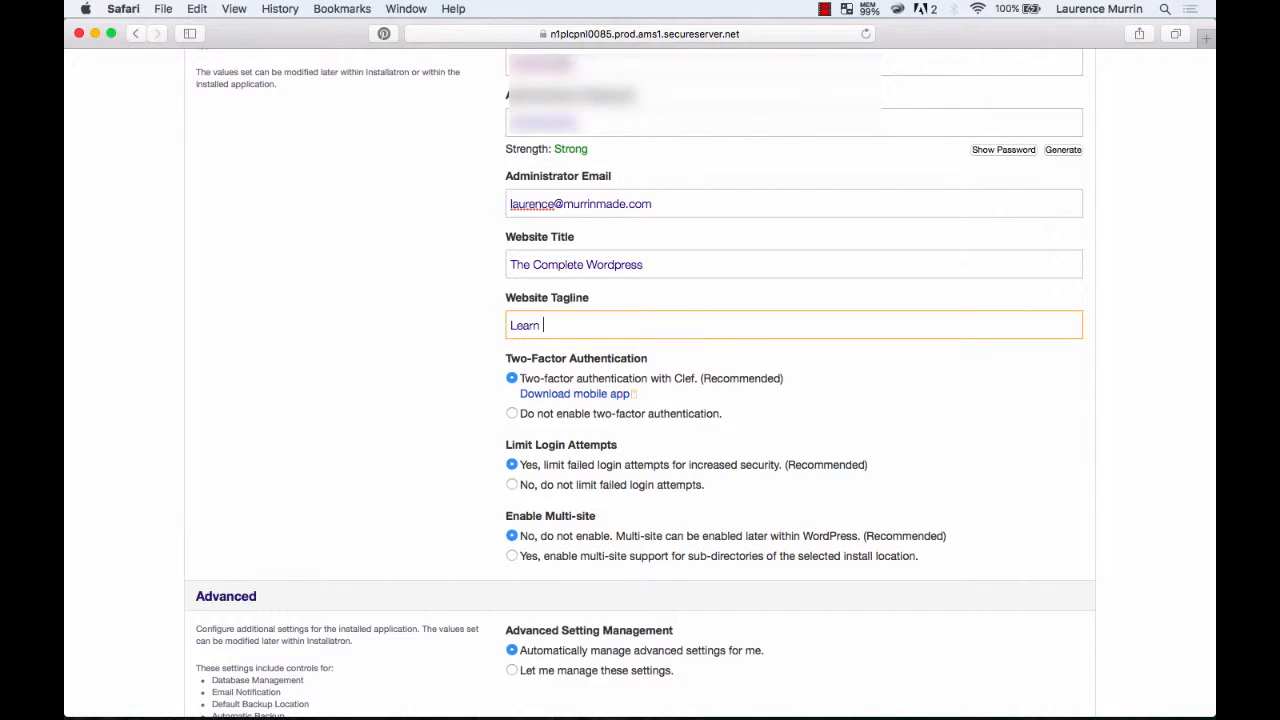
pyautogui.write('earn How to Make Sites Using Wordpress')
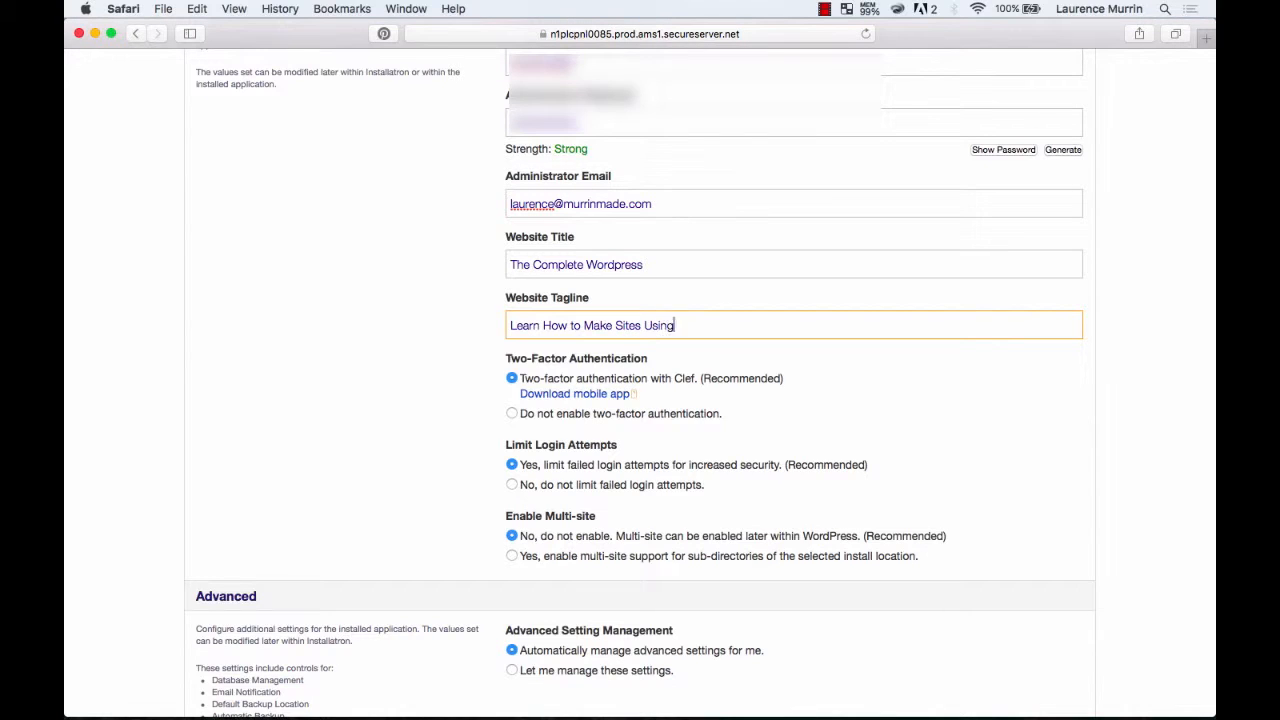
# Capitalise "to" in the website tagline so it reads "Learn How To Make Sites Using Wordpress".
pyautogui.doubleClick(569, 325)
pyautogui.write('To')
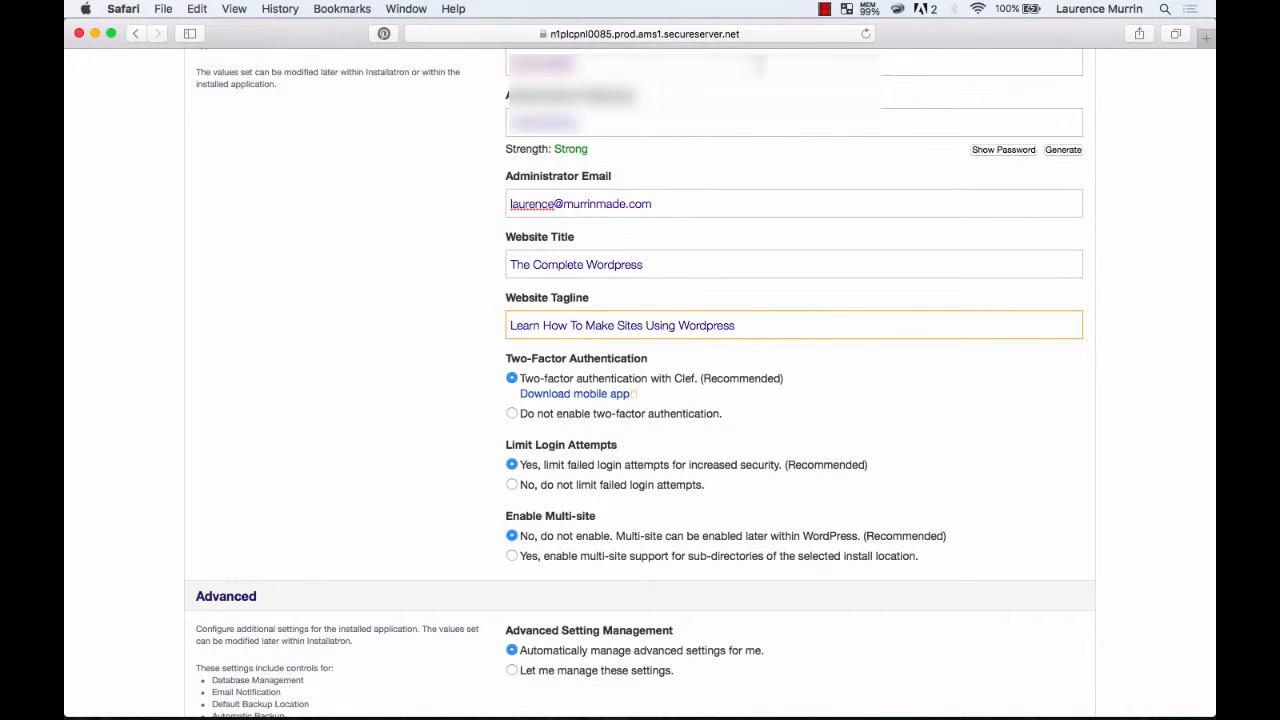
# Try appending "| Learn How To Make Sites Using Wordpress" to the website title and remove the addition again.
pyautogui.click(695, 271)
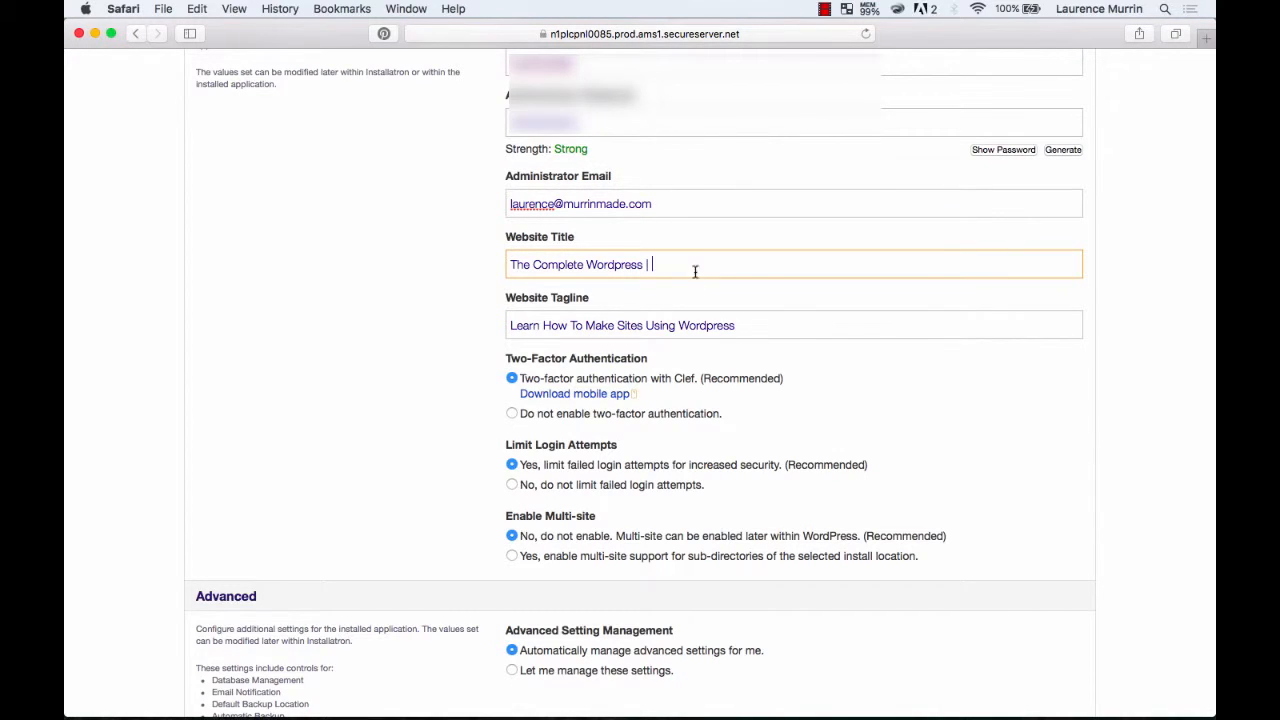
pyautogui.moveTo(763, 323); pyautogui.dragTo(506, 323)
pyautogui.press('super+c')
pyautogui.click(673, 264)
pyautogui.press('super+v')
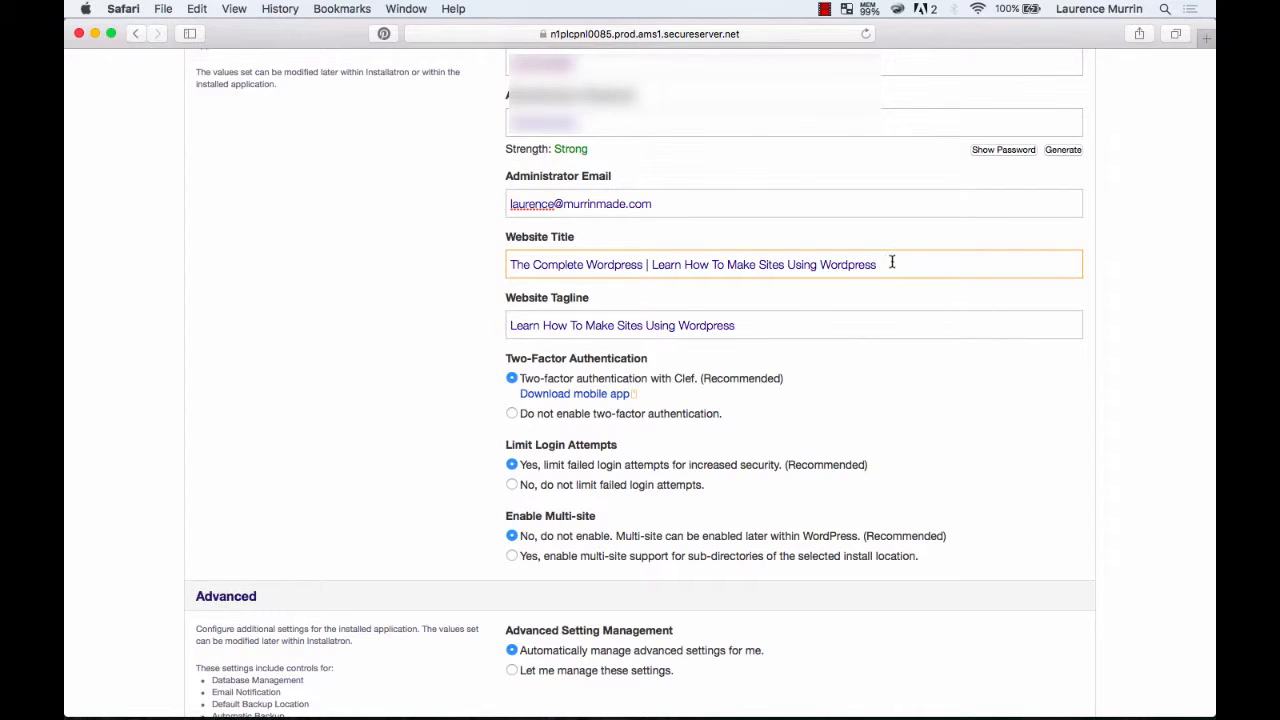
pyautogui.moveTo(892, 262); pyautogui.dragTo(643, 264)
pyautogui.press('BackSpace')
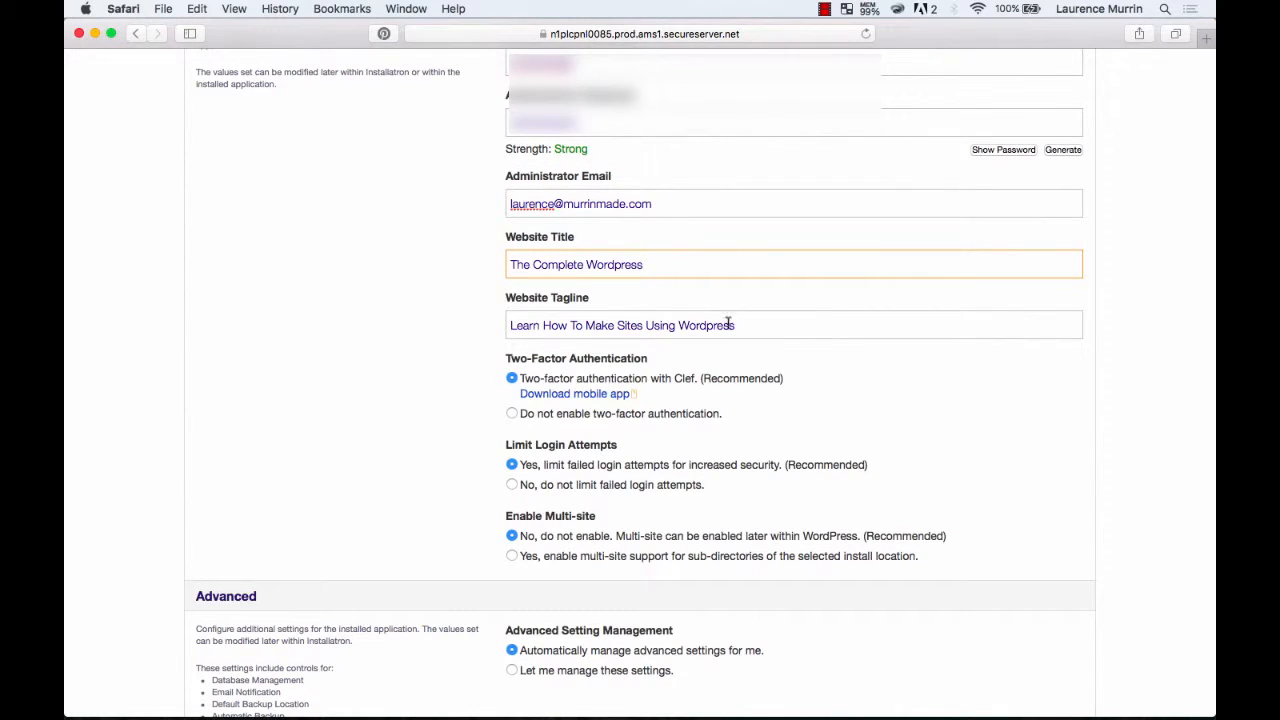
pyautogui.click(769, 328)
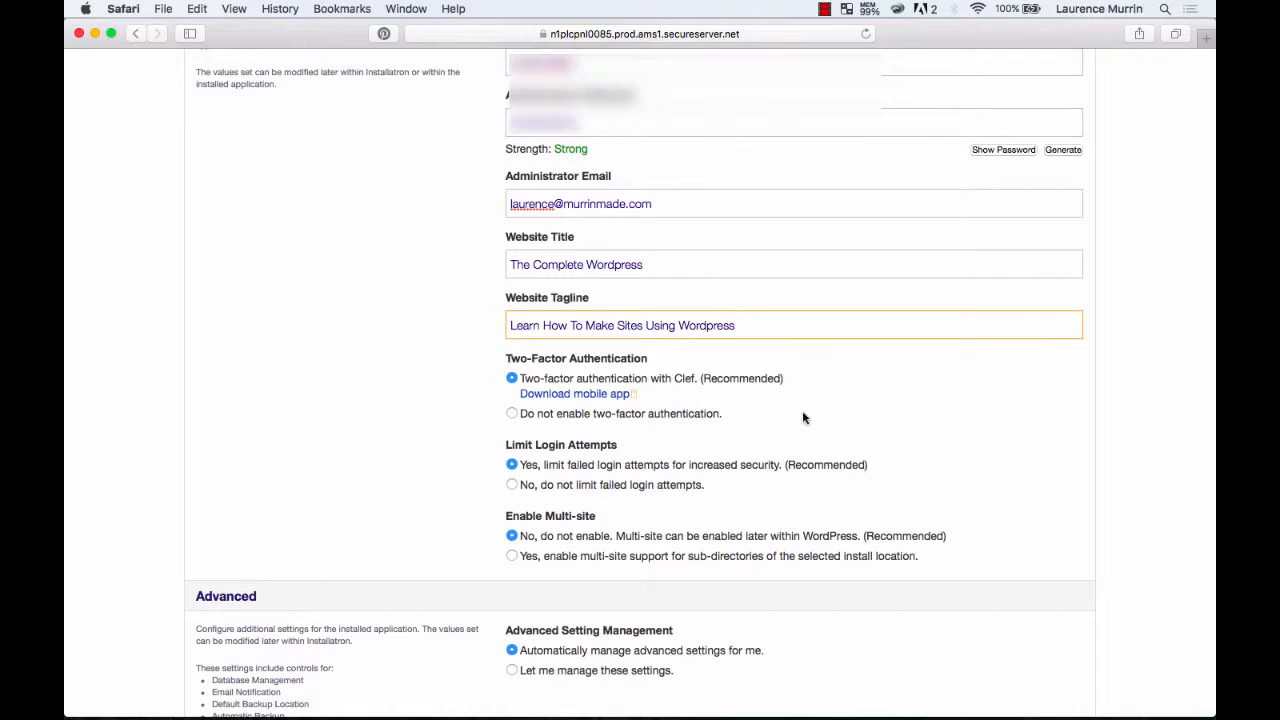
# Choose not to enable two-factor authentication for the WordPress installation.
pyautogui.scroll(-3, 804, 418)
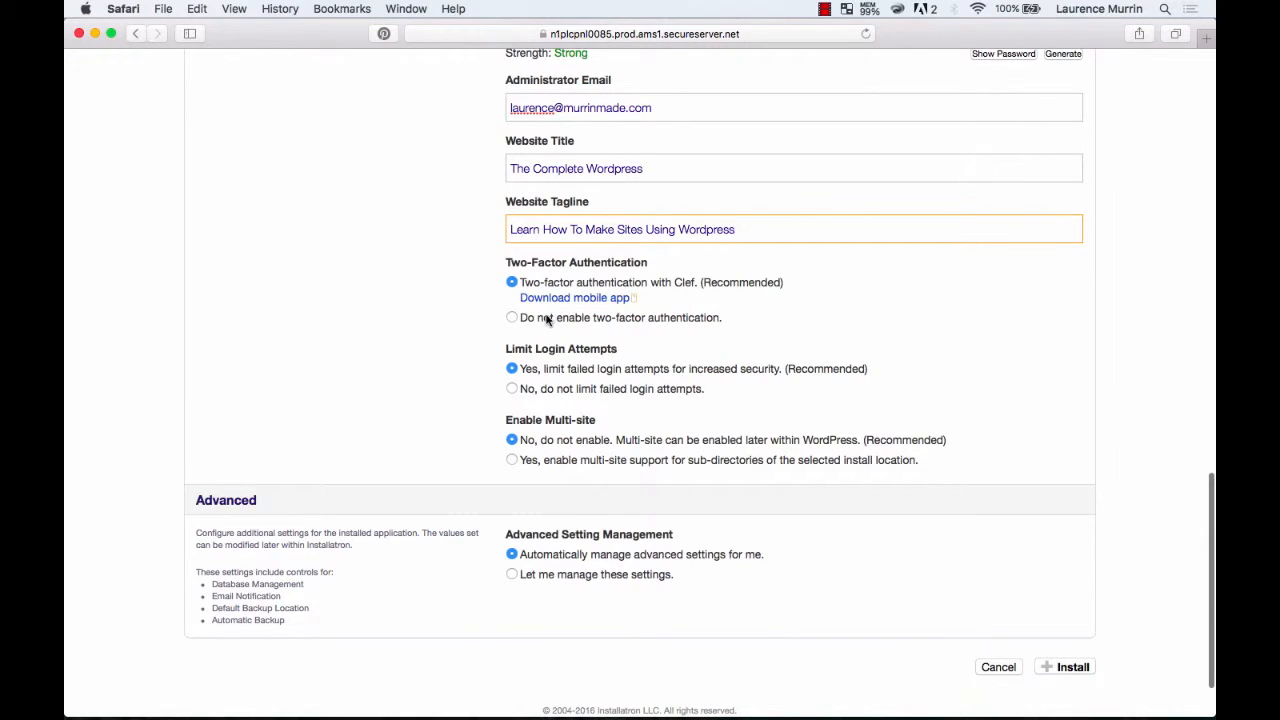
pyautogui.click(511, 319)
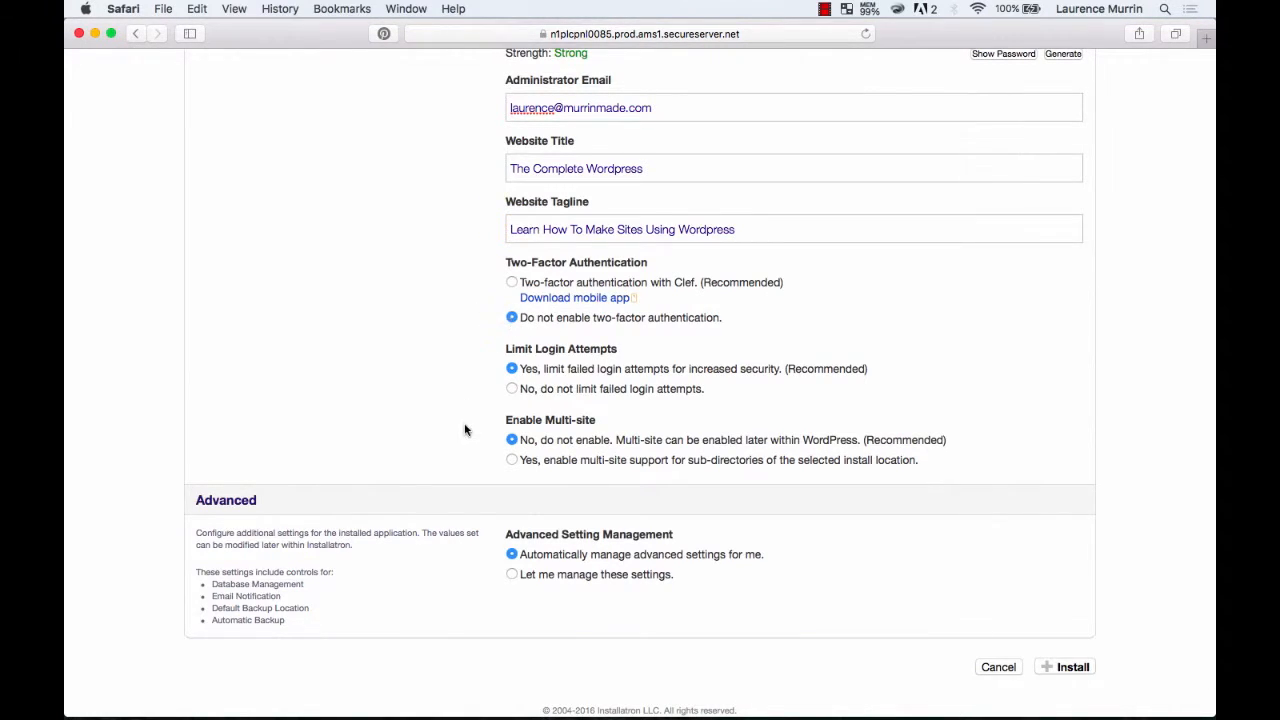
# Start the WordPress installation with the remaining settings at their defaults and save the password in iCloud Keychain.
pyautogui.scroll(-2, 466, 430)
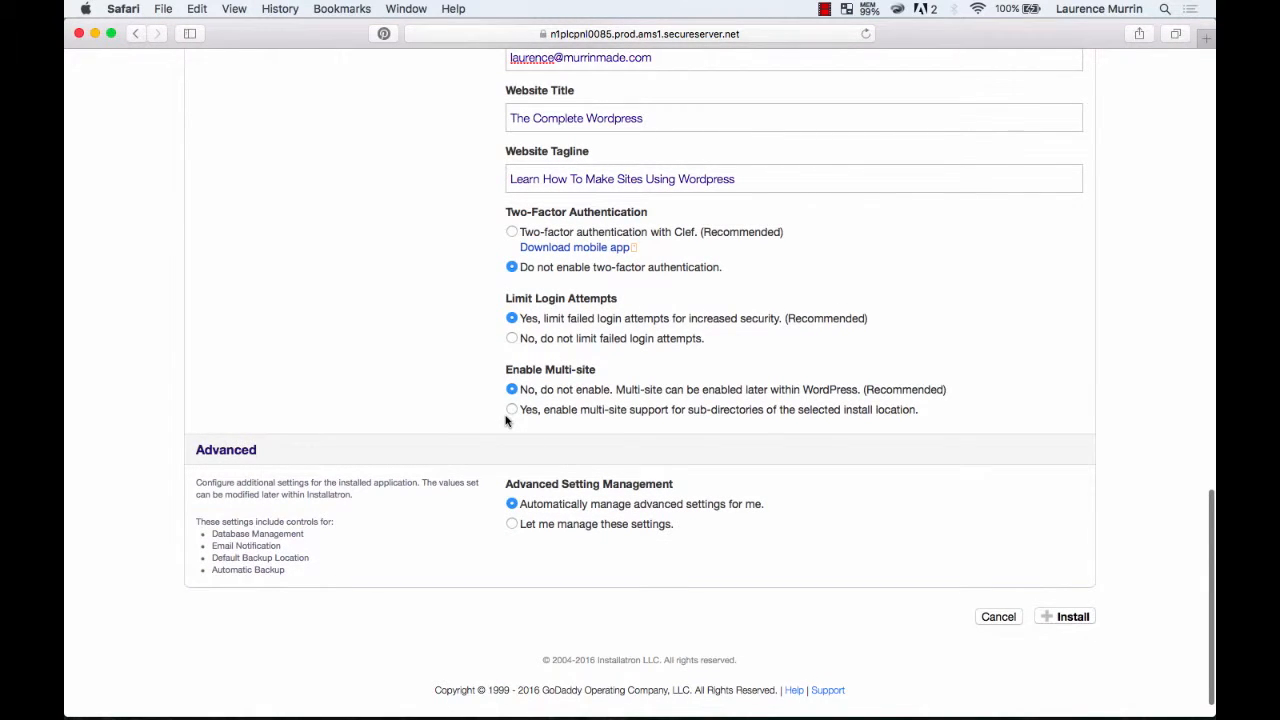
pyautogui.scroll(-1, 506, 420)
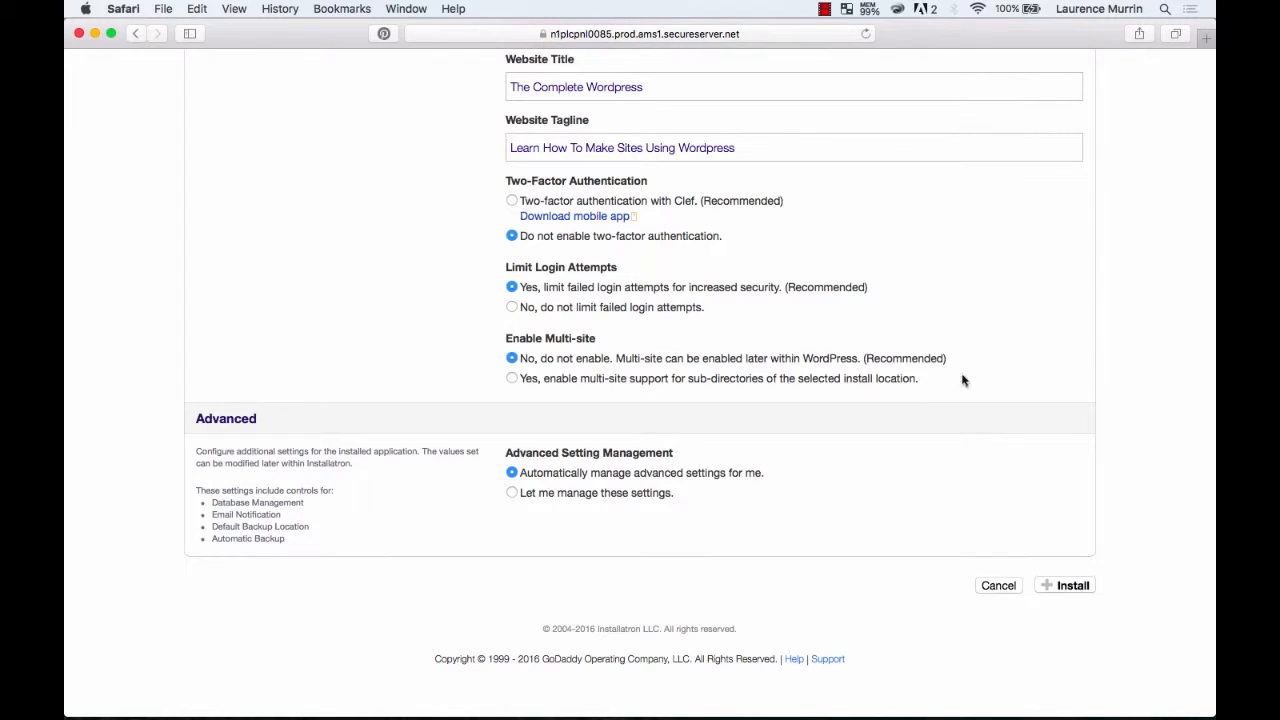
pyautogui.scroll(-2, 650, 485)
pyautogui.click(1066, 590)
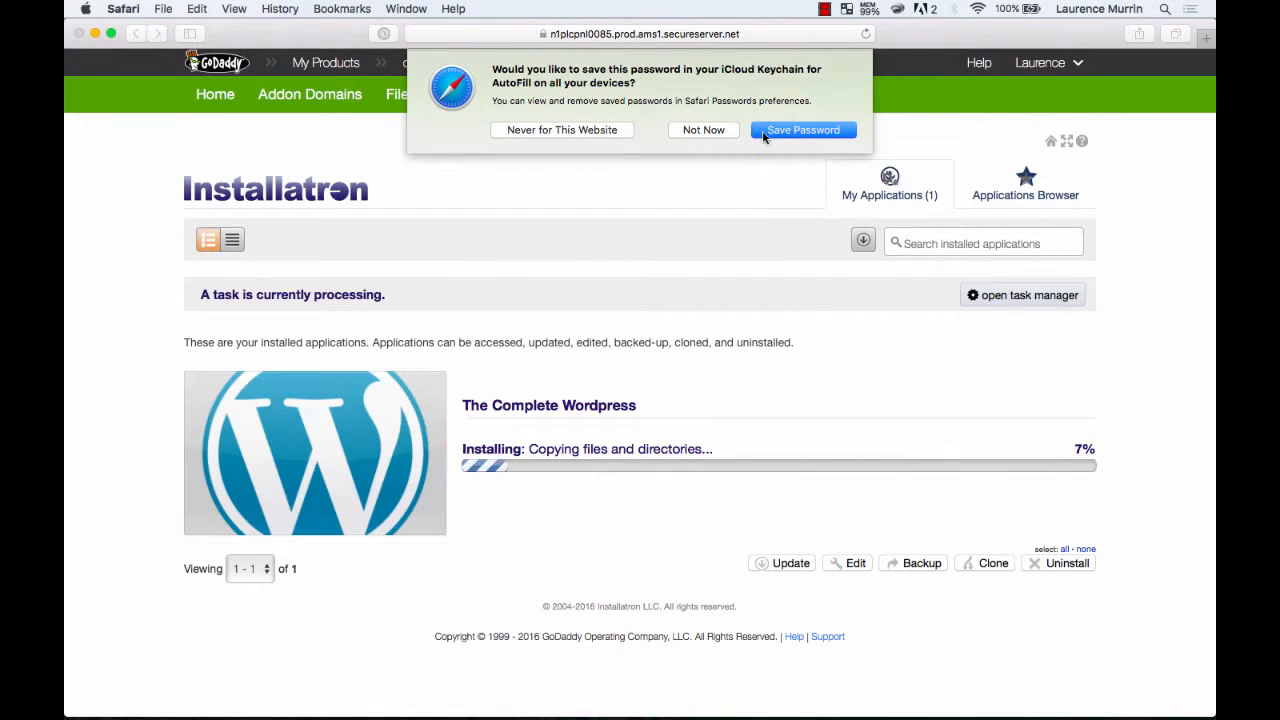
pyautogui.click(788, 131)
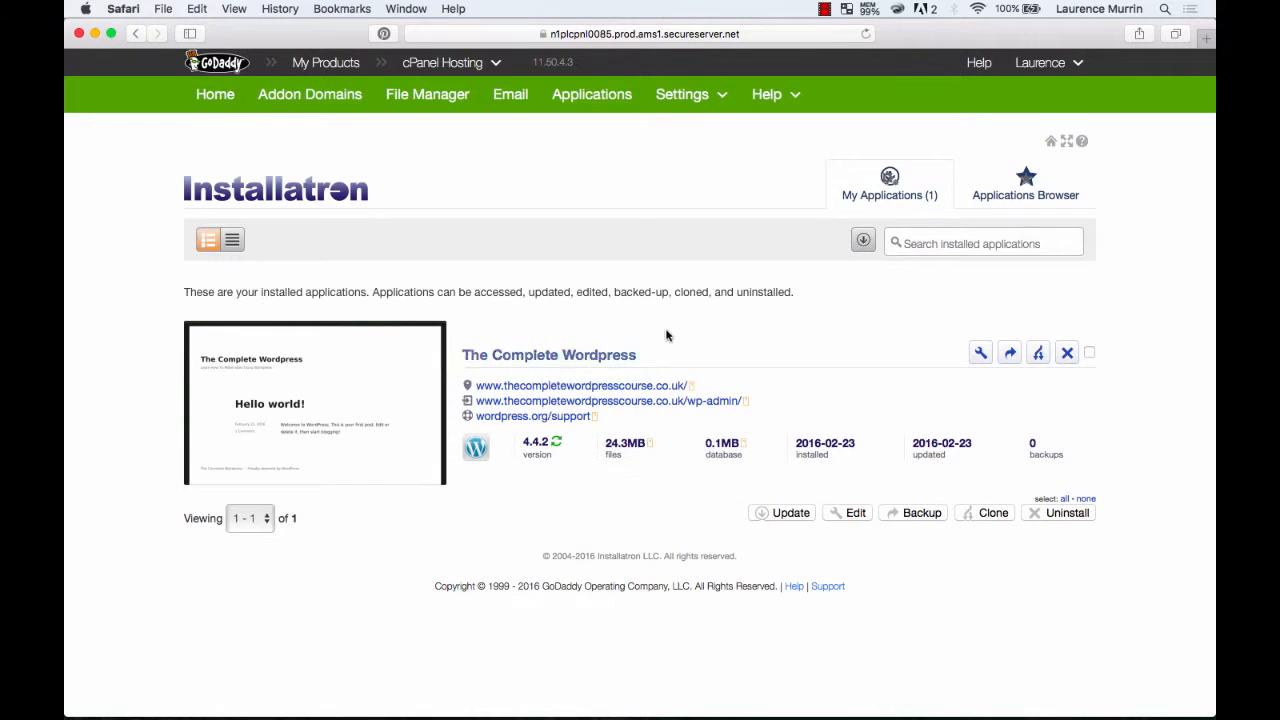
# View the site at thecompletewordpresscourse.co.uk in a new browser tab and return to the Installatron applications page.
pyautogui.press('super+t')
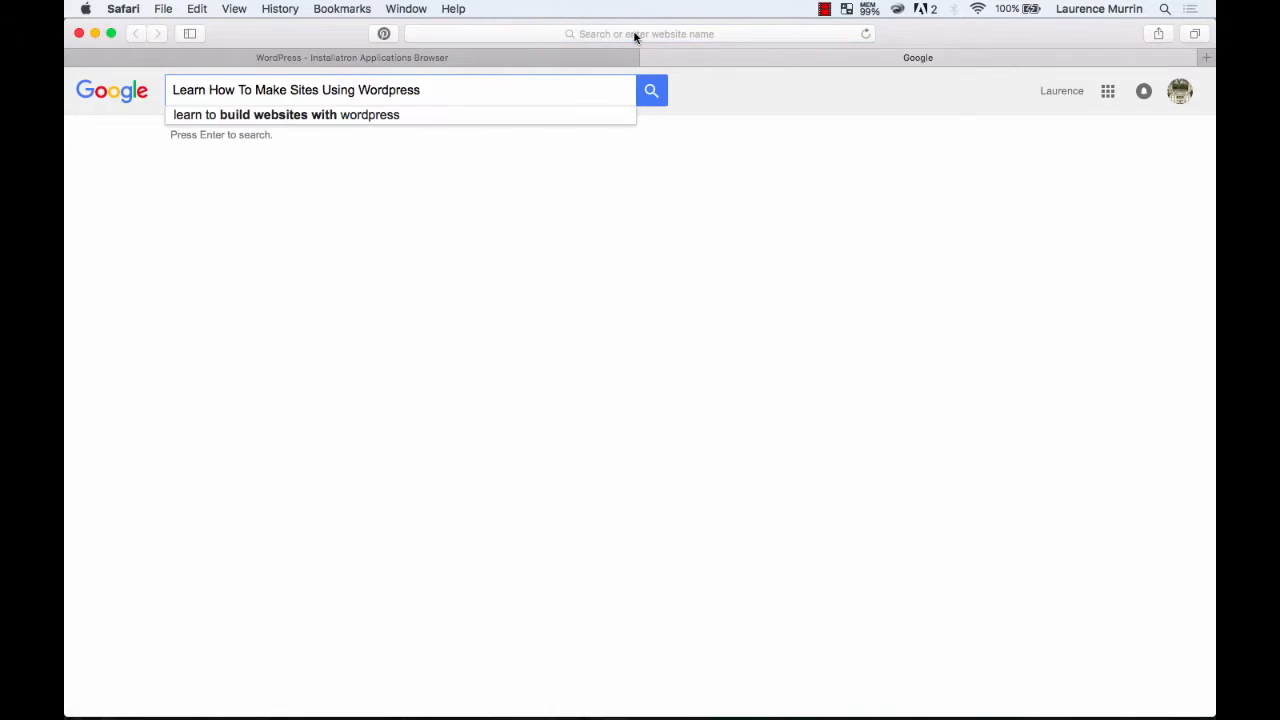
pyautogui.click(634, 34)
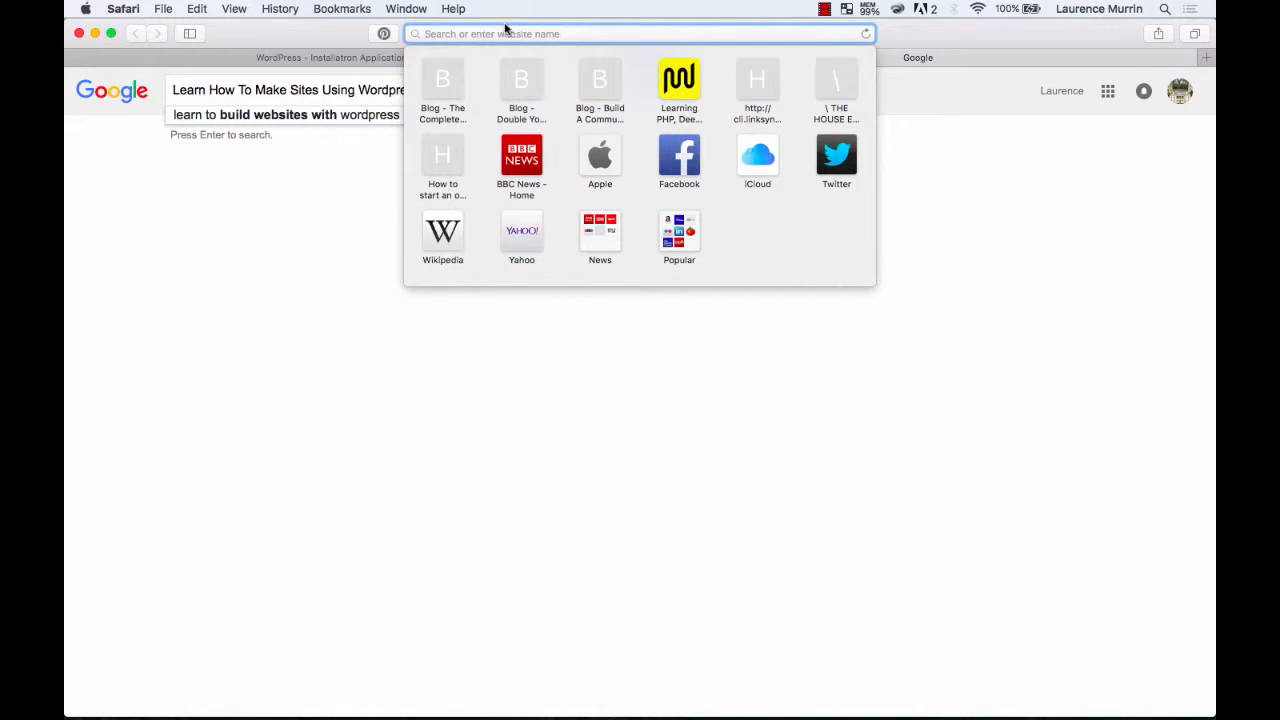
pyautogui.write('thec')
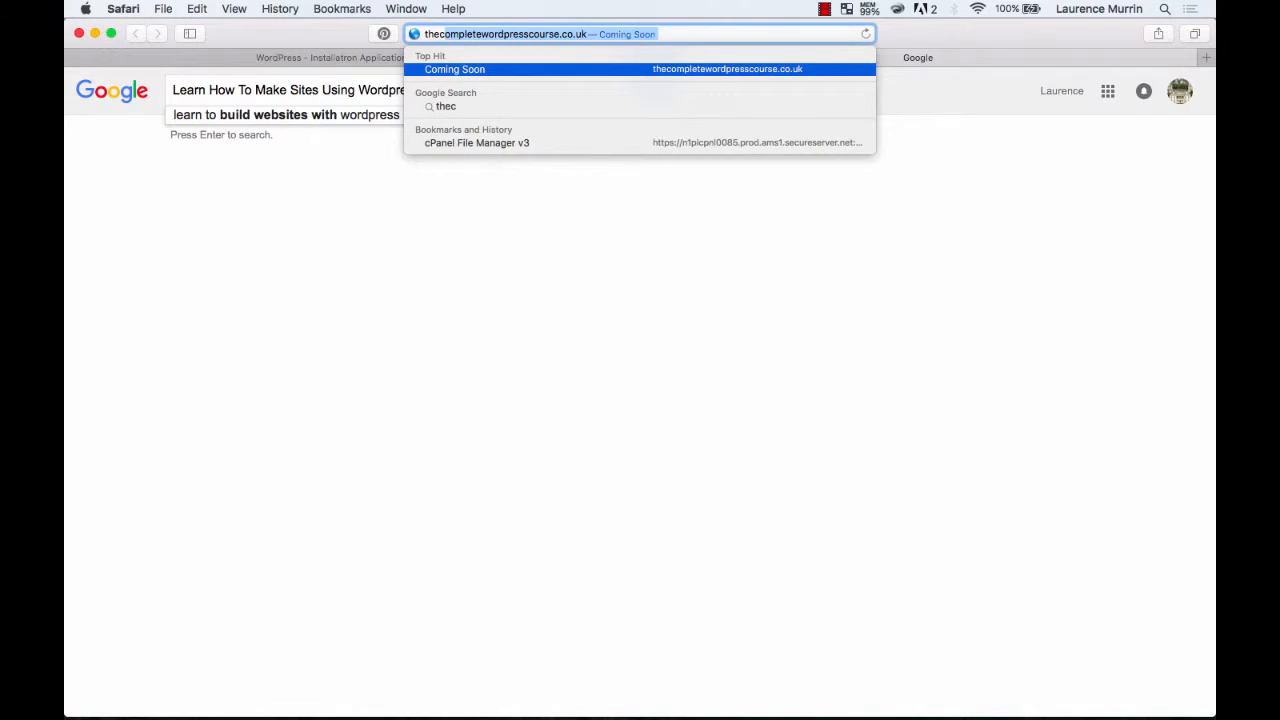
pyautogui.press('Return')
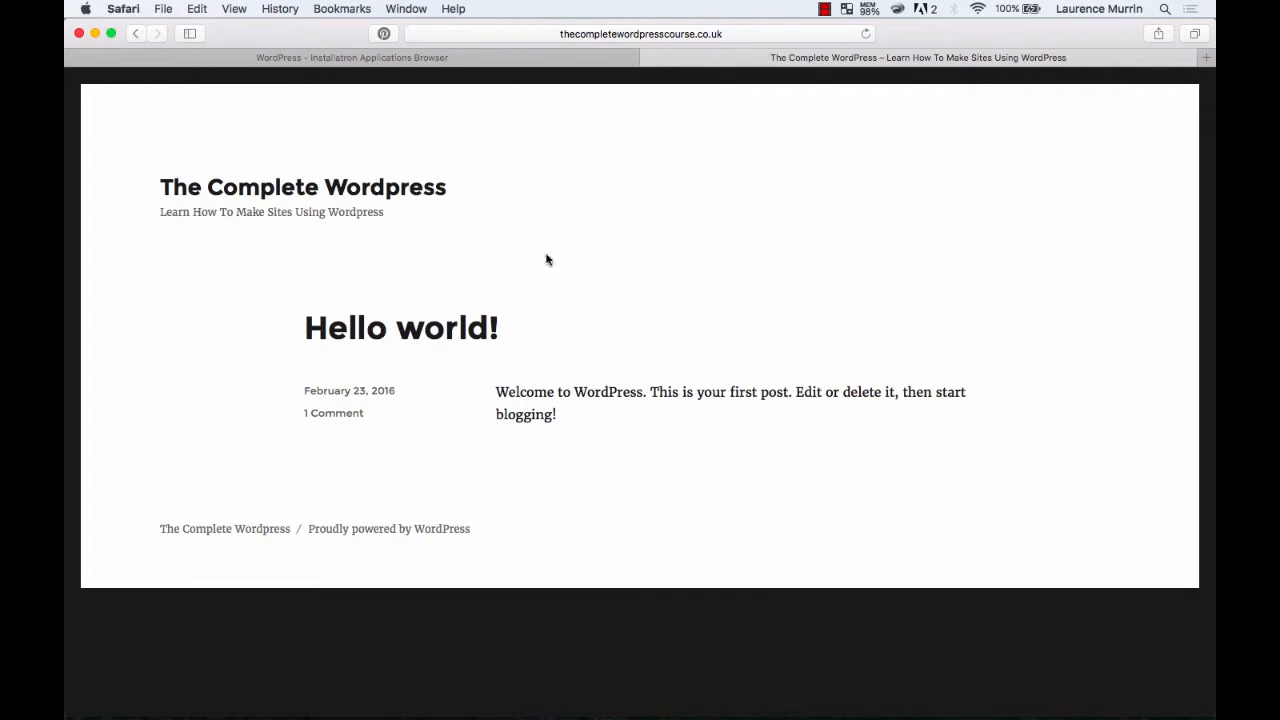
pyautogui.click(476, 58)
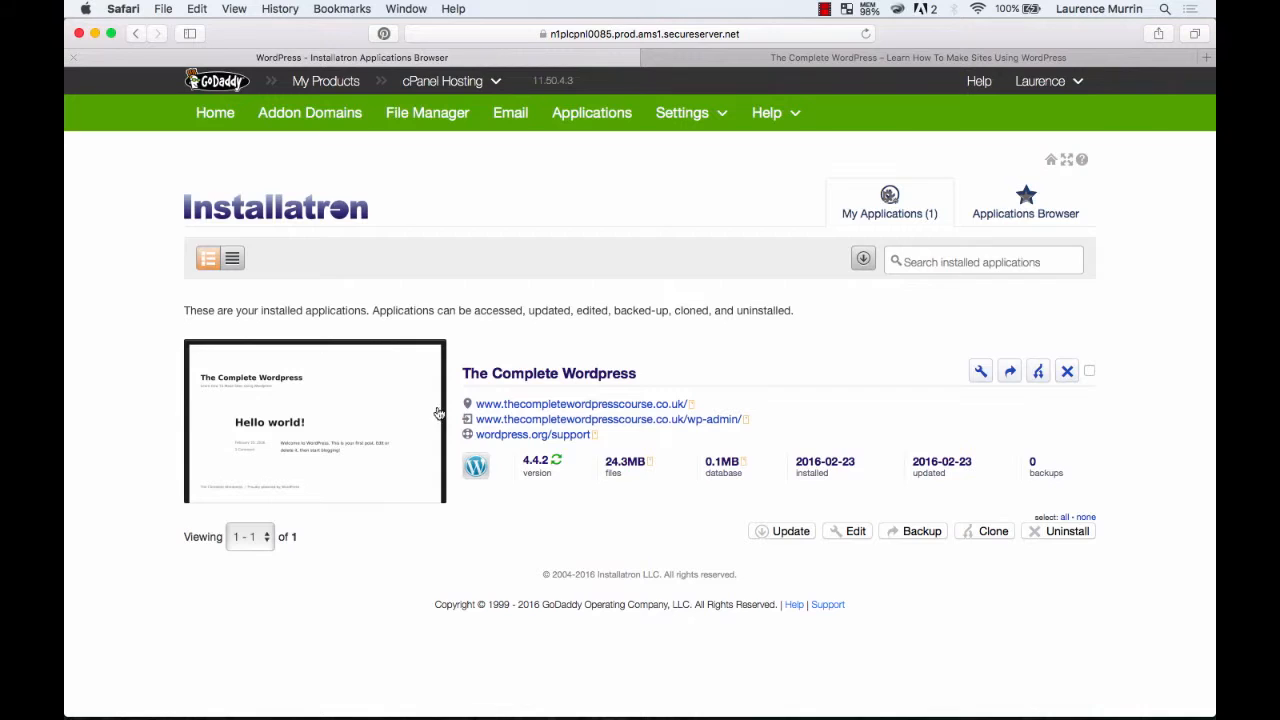